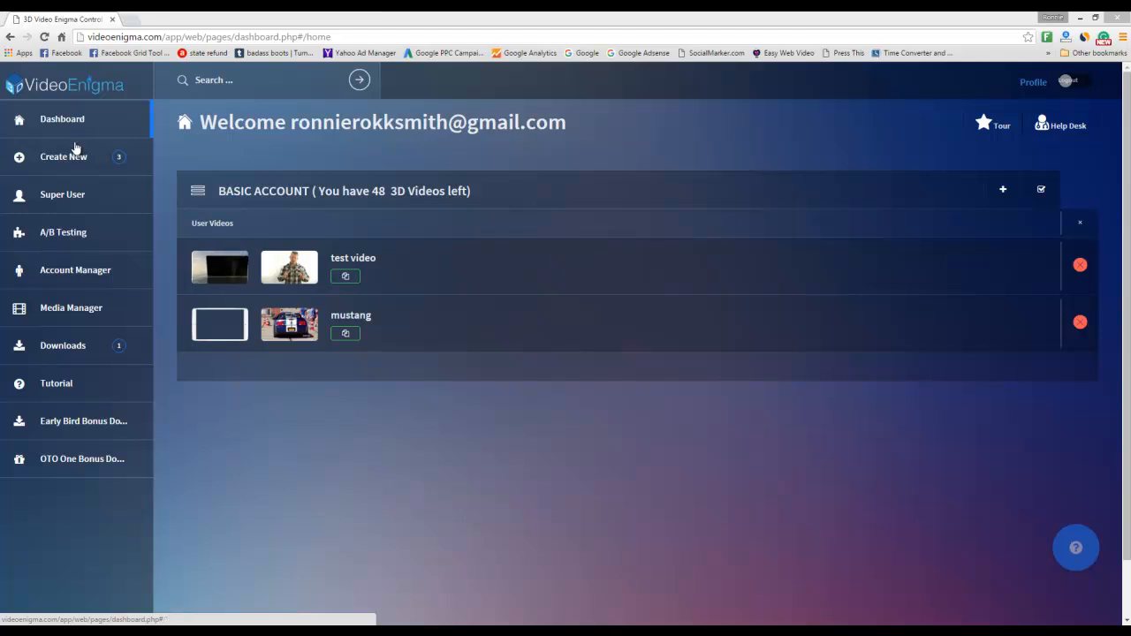
# - Start a new 3D video from the Create New menu
pyautogui.click(76, 157)
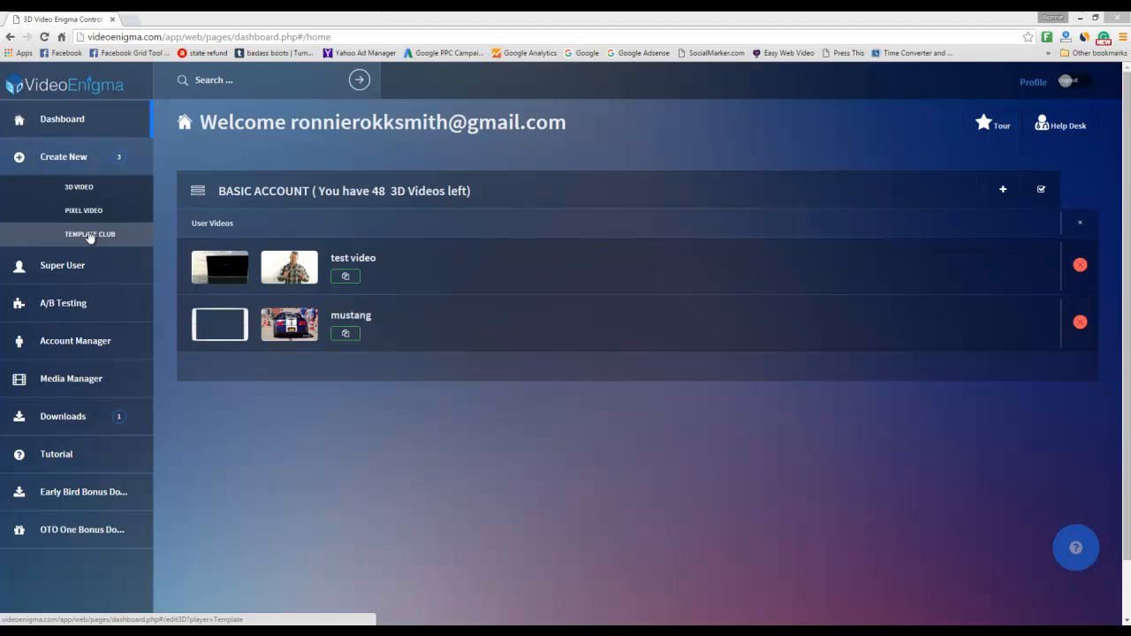
pyautogui.click(79, 187)
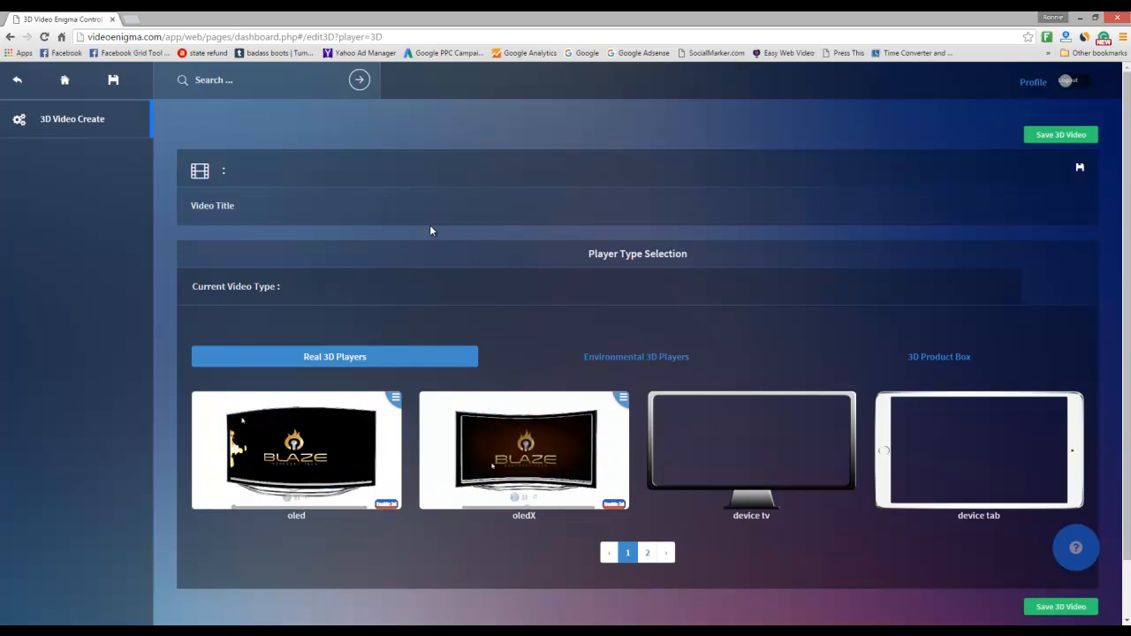
# - Enter 'test' as the new 3D video's title
pyautogui.click(236, 205)
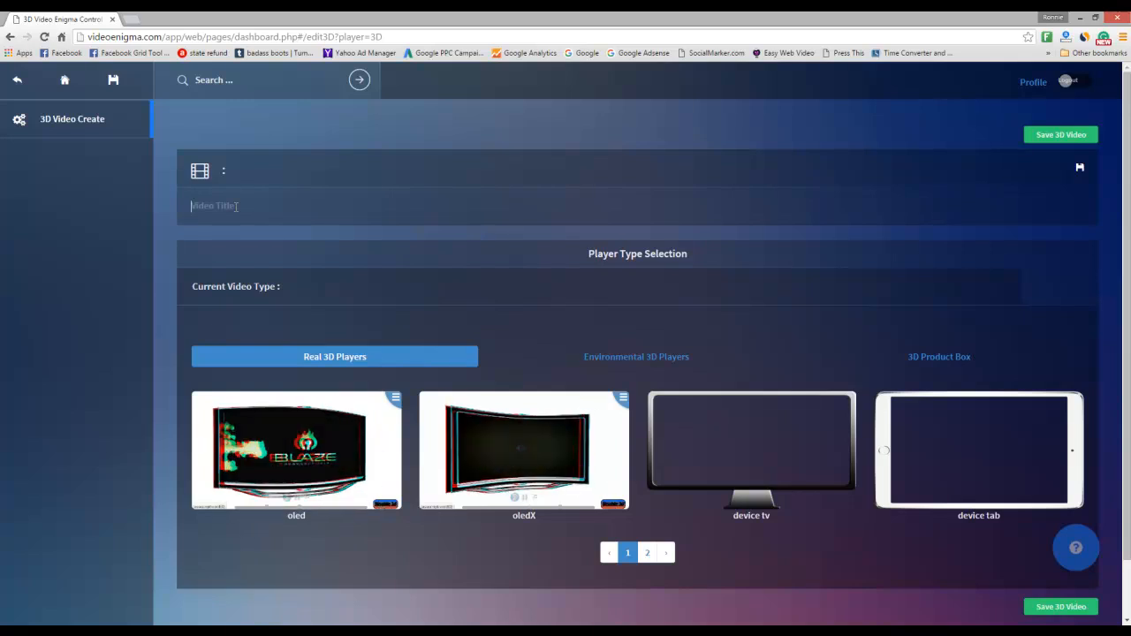
pyautogui.write('test')
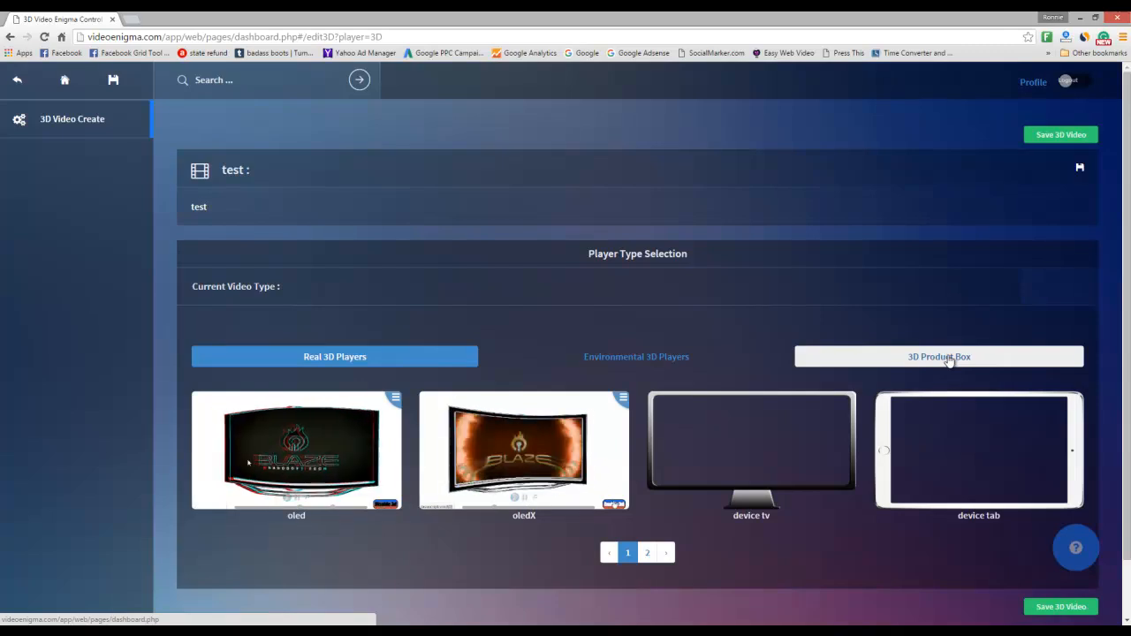
# - Browse the Real and Environmental 3D player styles, ending on the environmental second page
pyautogui.click(631, 357)
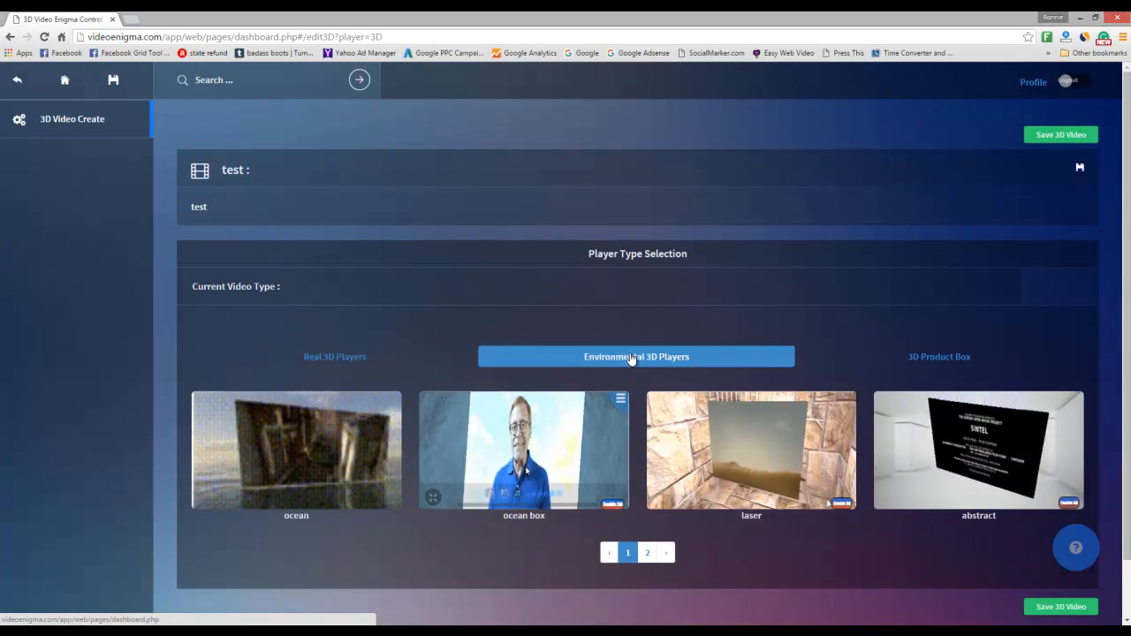
pyautogui.click(345, 358)
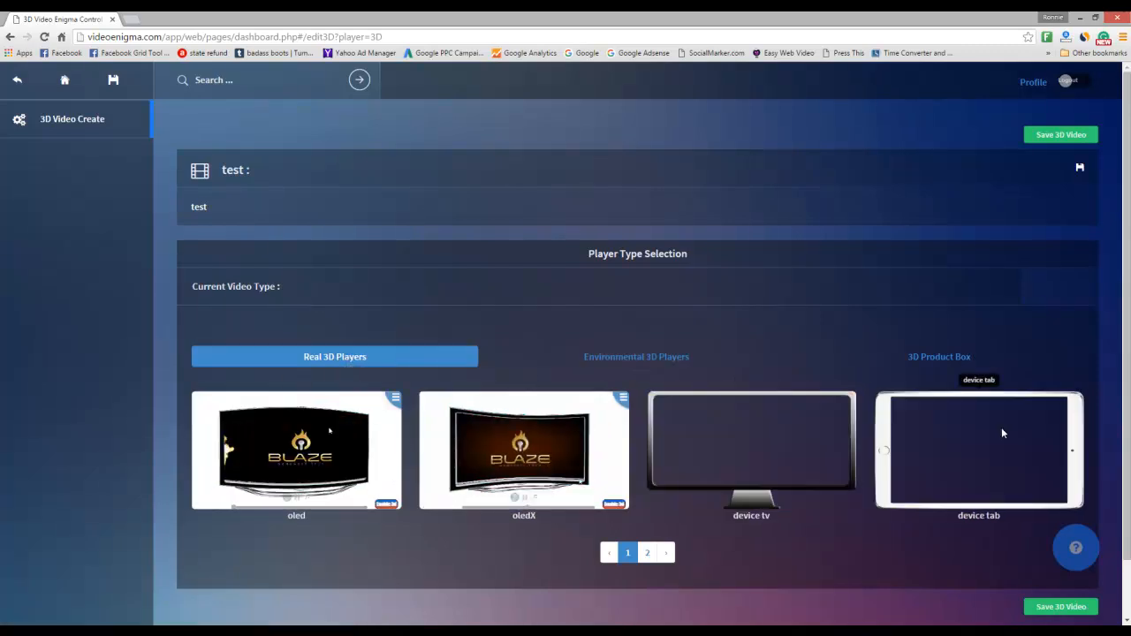
pyautogui.click(648, 553)
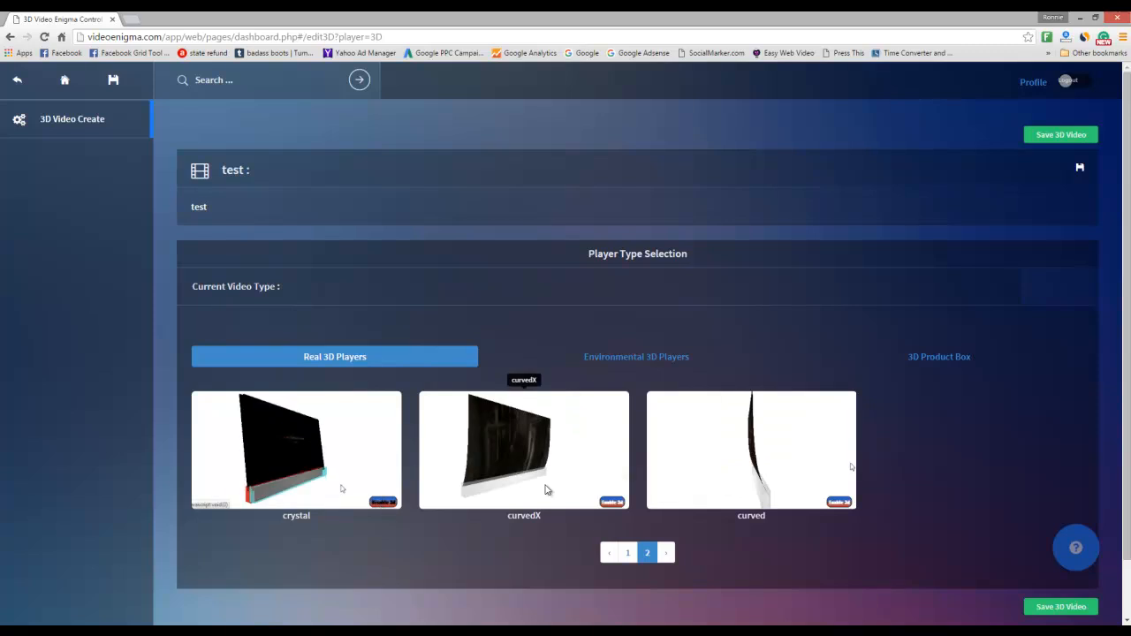
pyautogui.click(627, 552)
pyautogui.click(650, 359)
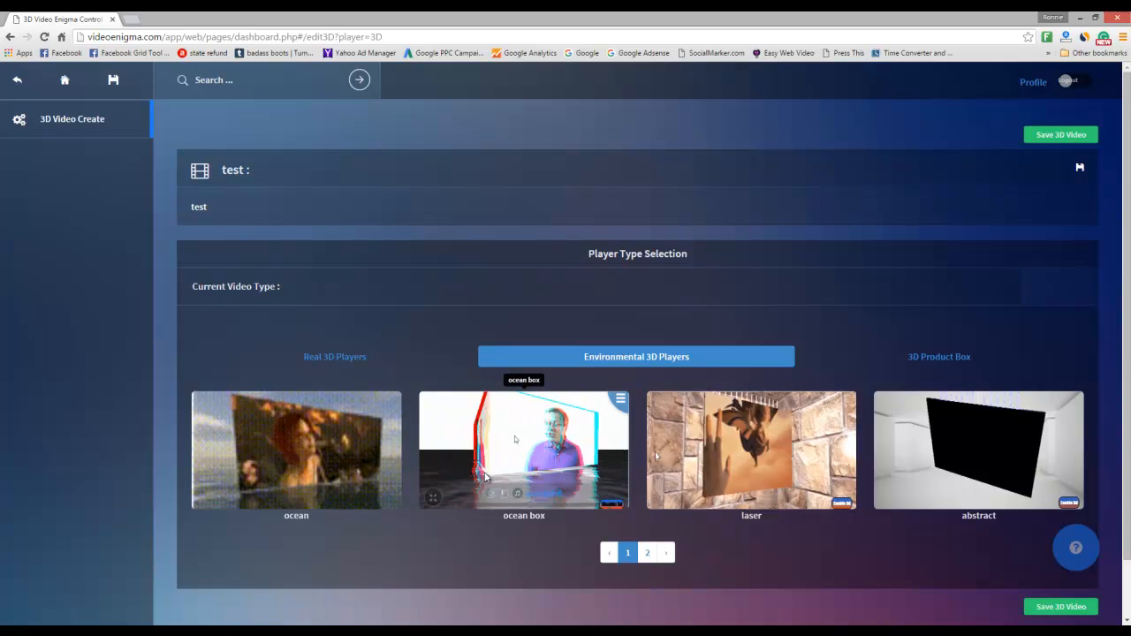
pyautogui.click(646, 552)
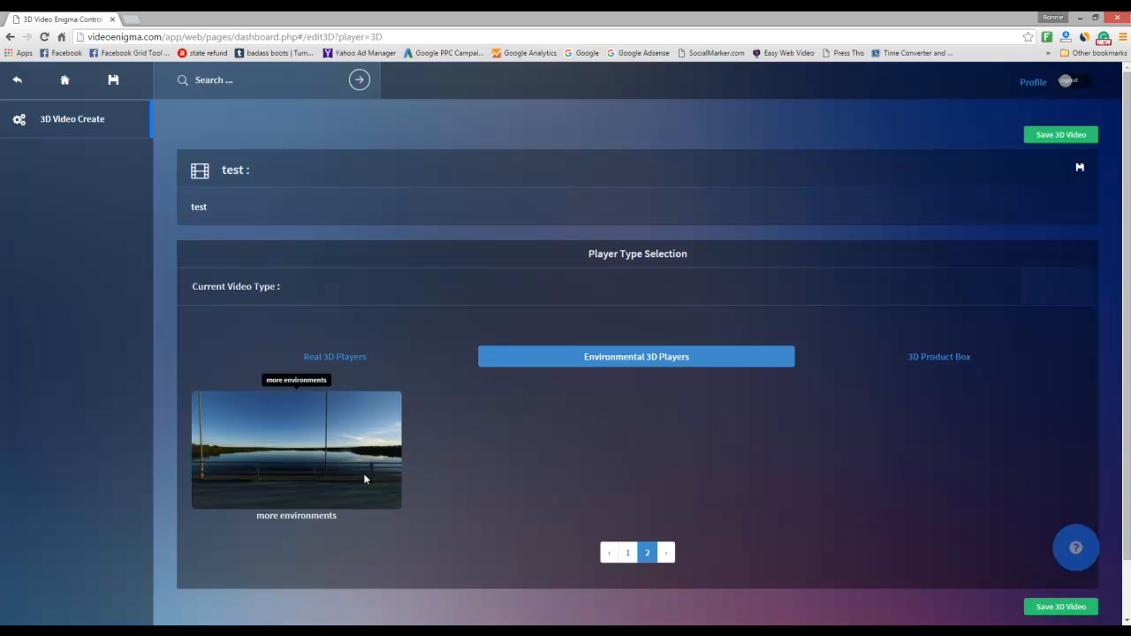
pyautogui.moveTo(350, 471)
pyautogui.mouseDown()
pyautogui.moveTo(211, 461)
pyautogui.moveTo(351, 463)
pyautogui.mouseUp()
# - Choose the ocean player from the first page of Environmental 3D Players
pyautogui.click(961, 360)
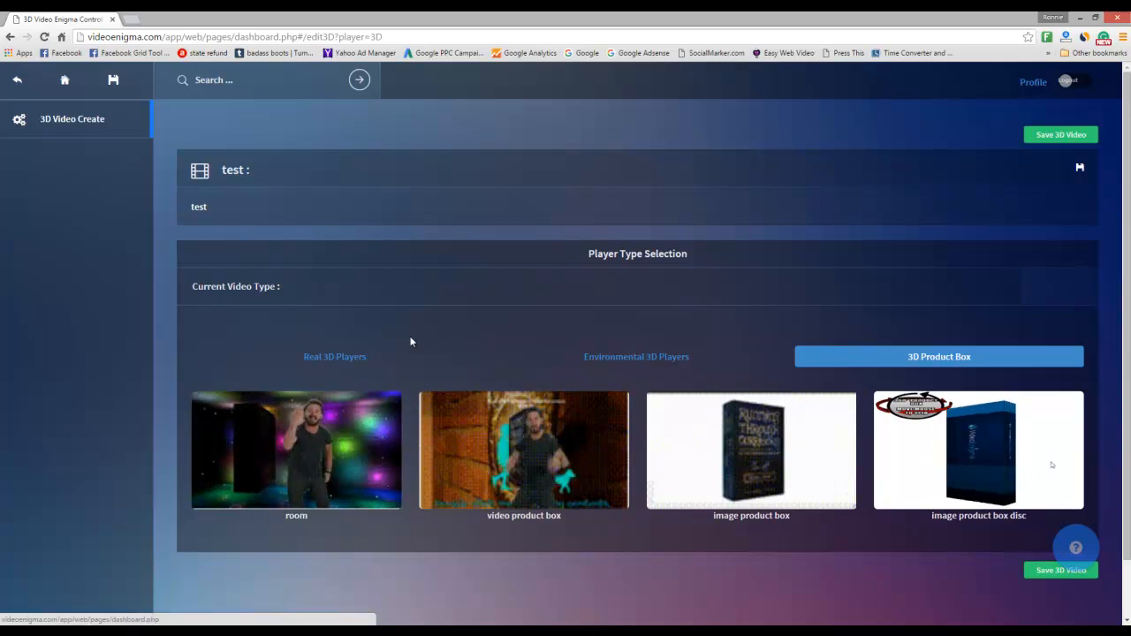
pyautogui.click(611, 357)
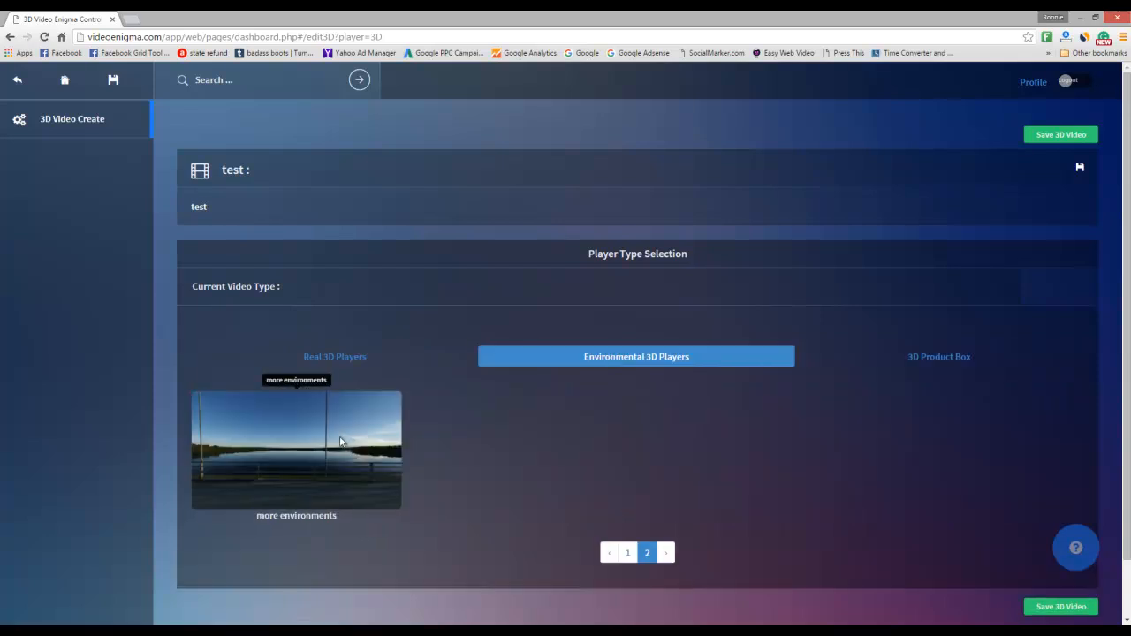
pyautogui.click(629, 552)
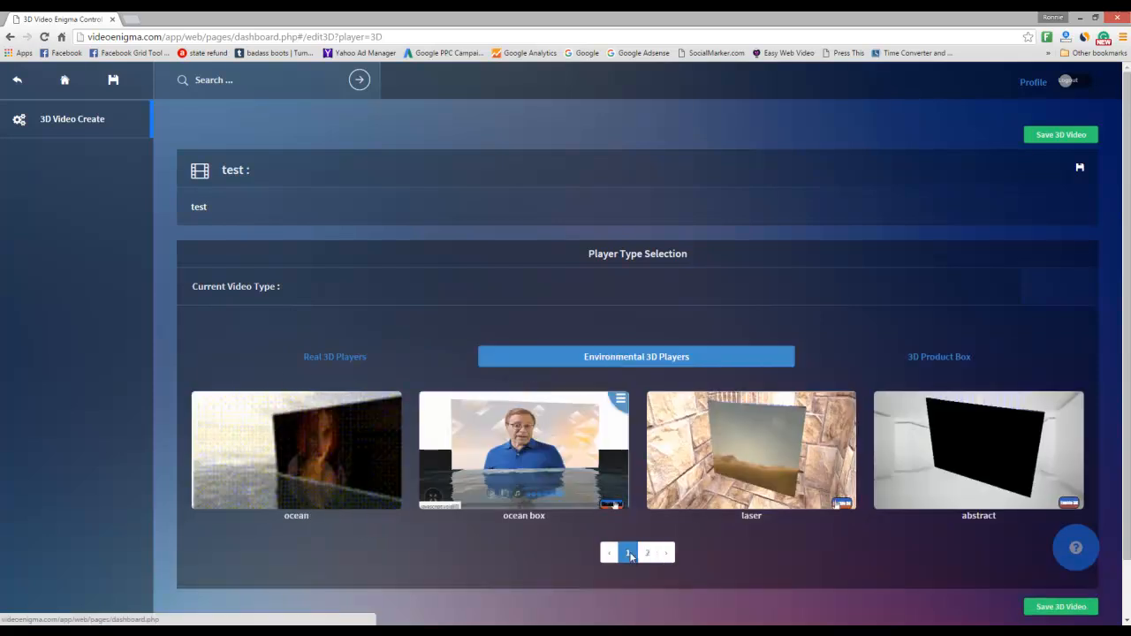
pyautogui.click(301, 459)
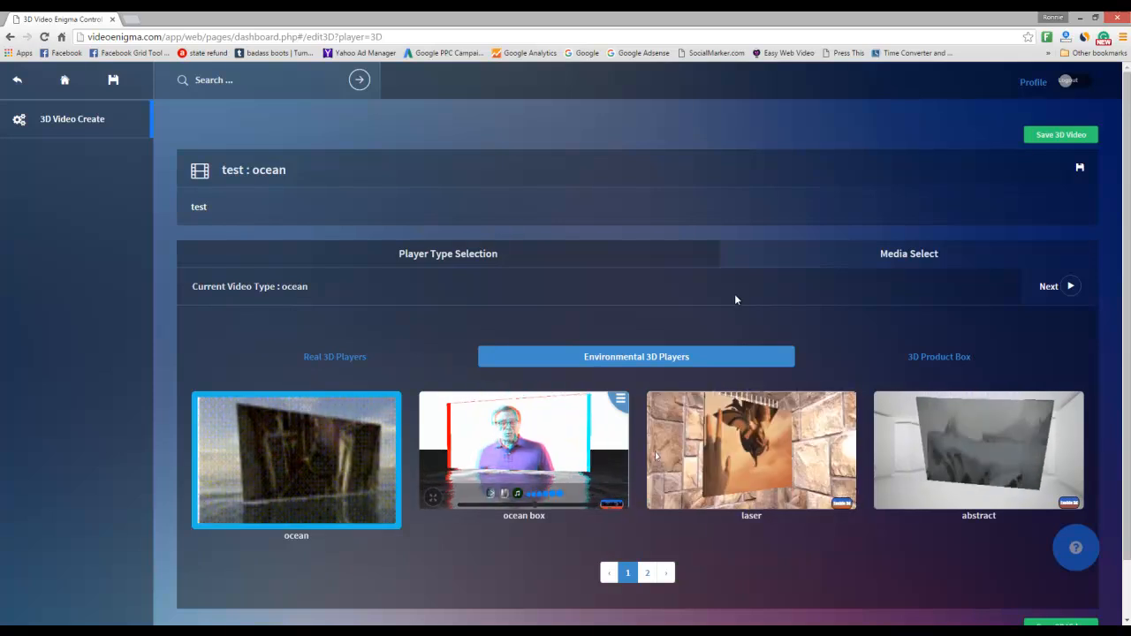
# - Open the media upload dialog from the Media Select step
pyautogui.click(908, 256)
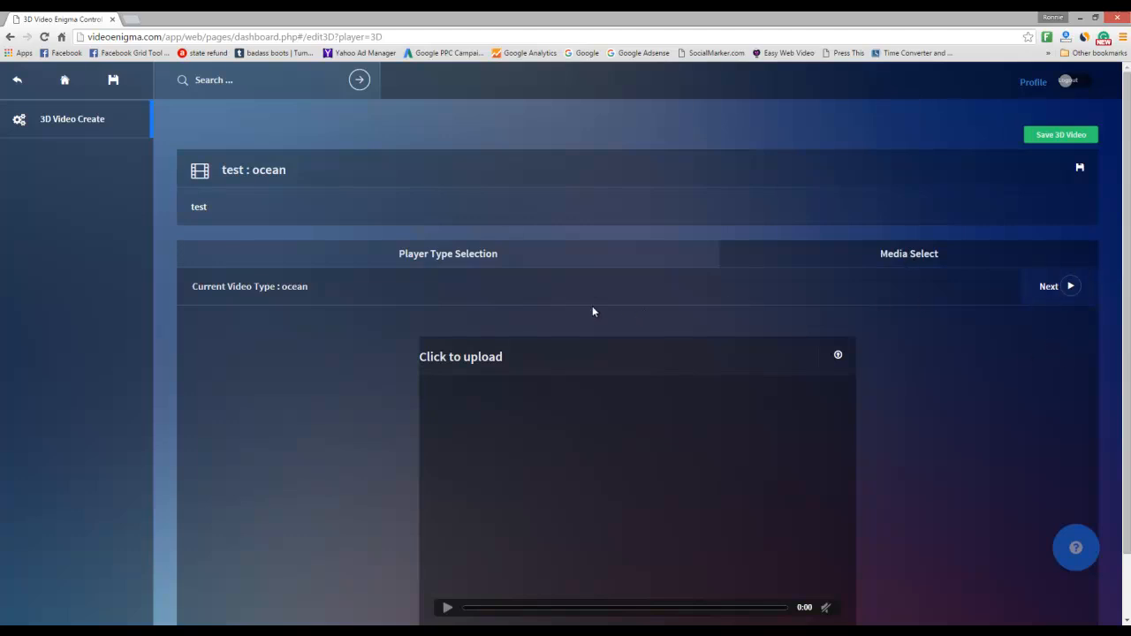
pyautogui.click(469, 357)
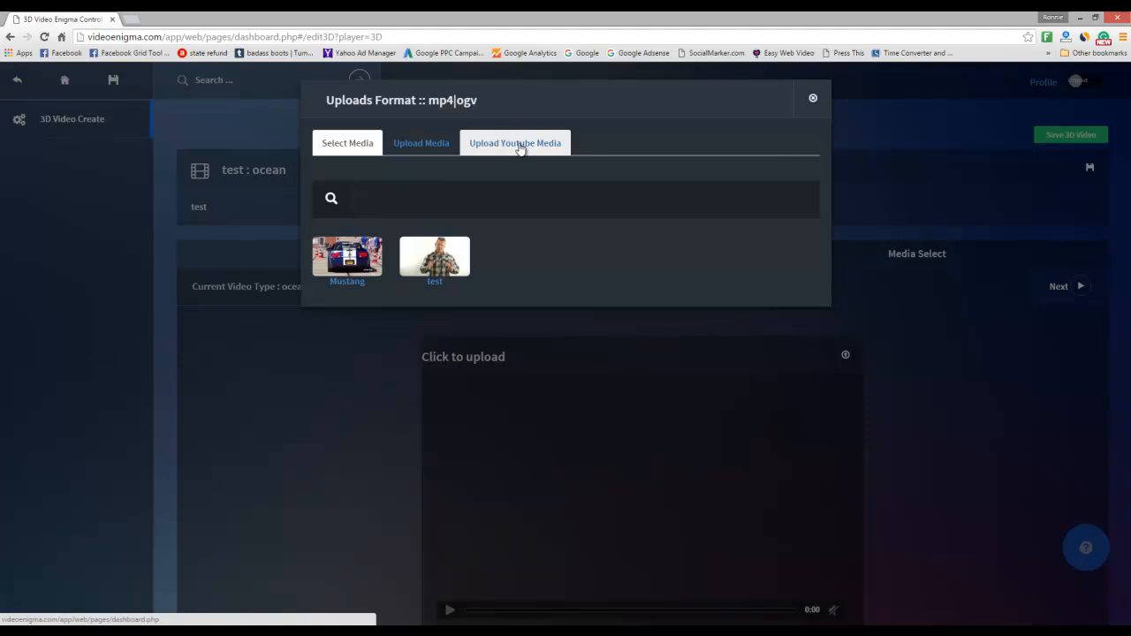
# - Add test.mp4 from the Desktop to the Upload Media queue
pyautogui.click(428, 149)
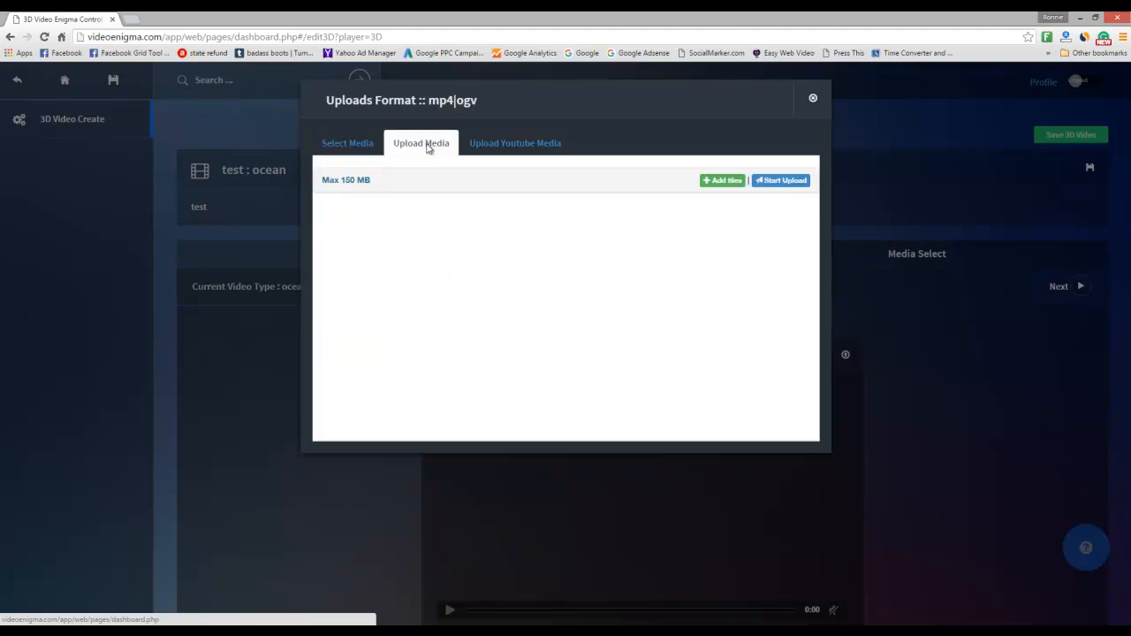
pyautogui.click(723, 182)
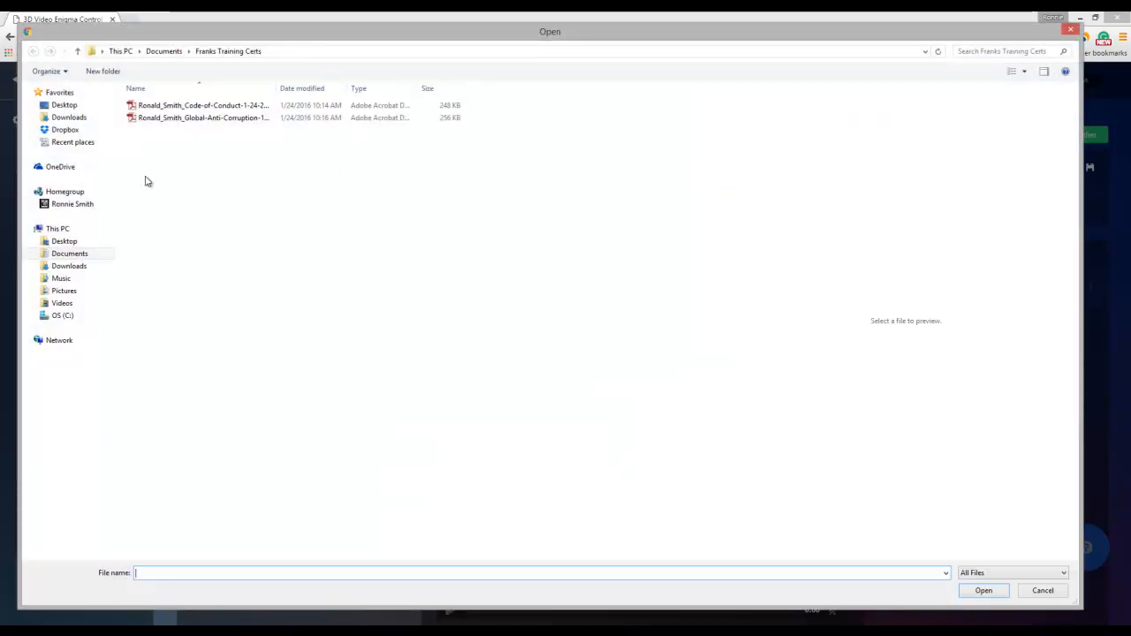
pyautogui.click(66, 244)
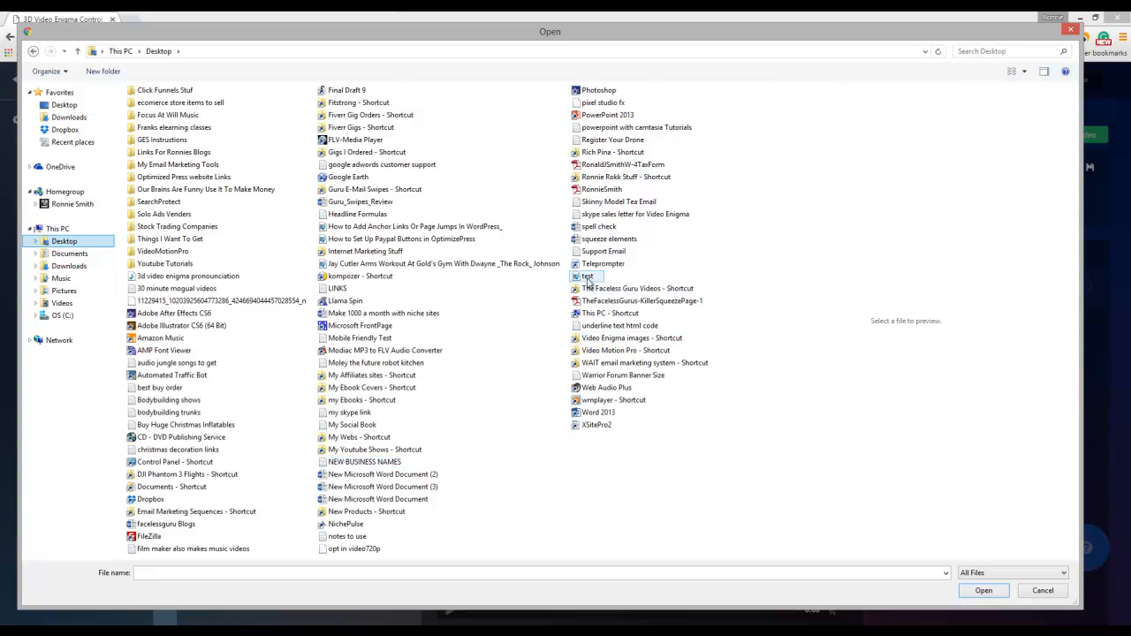
pyautogui.doubleClick(587, 277)
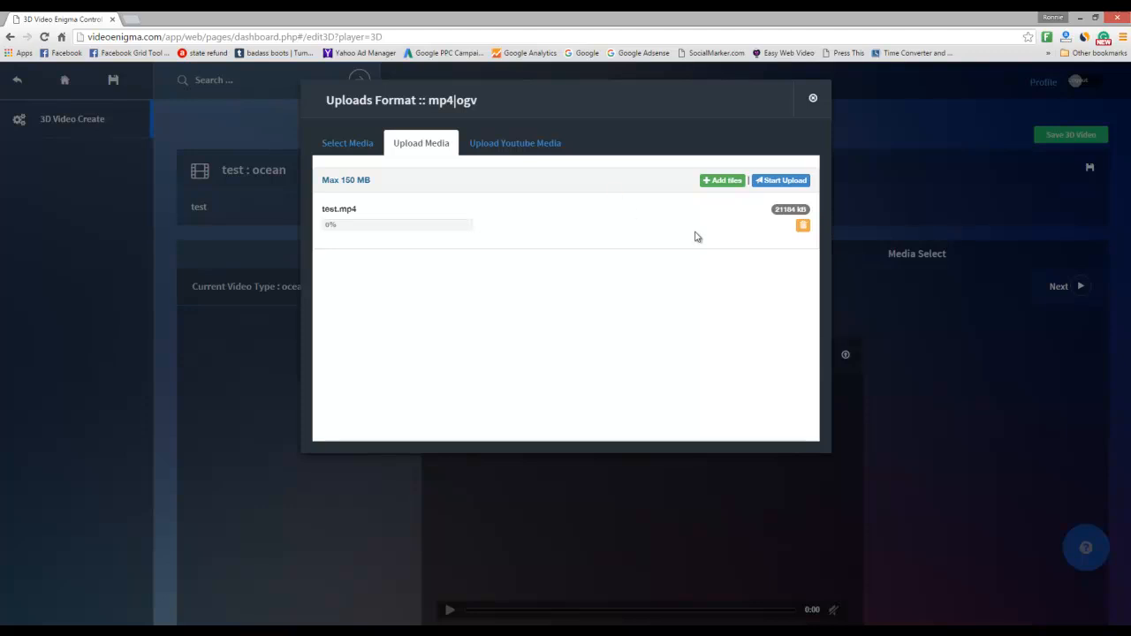
# - Upload test.mp4 (21184 kB) until it reaches 100%
pyautogui.click(789, 185)
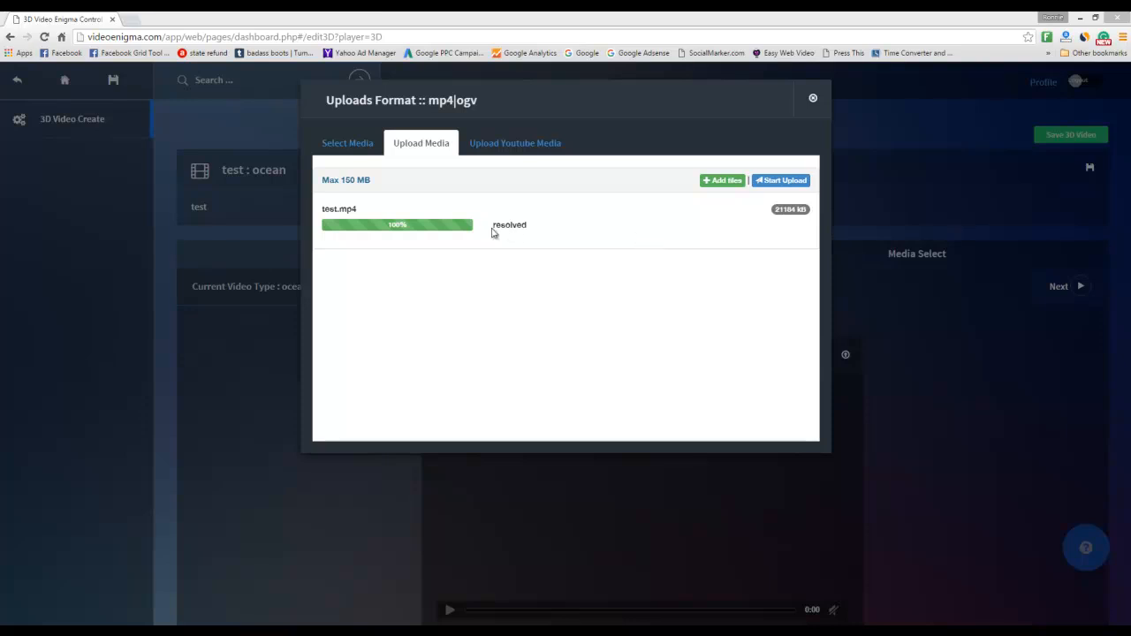
# - Select the uploaded test clip, save the ocean 3D video and dismiss the success message
pyautogui.click(352, 148)
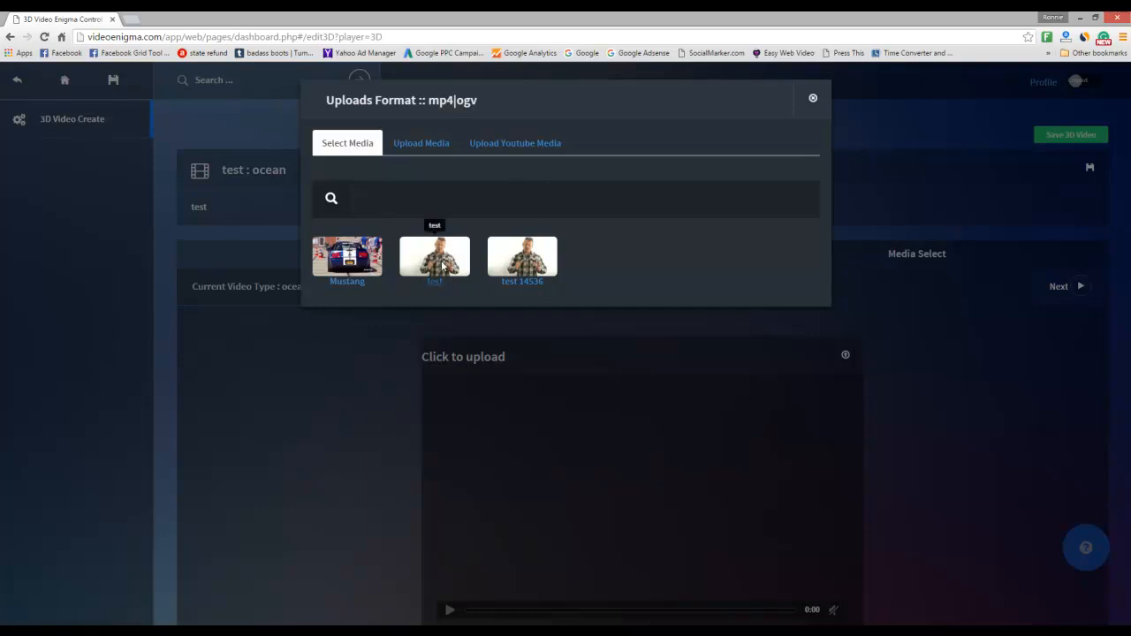
pyautogui.click(529, 265)
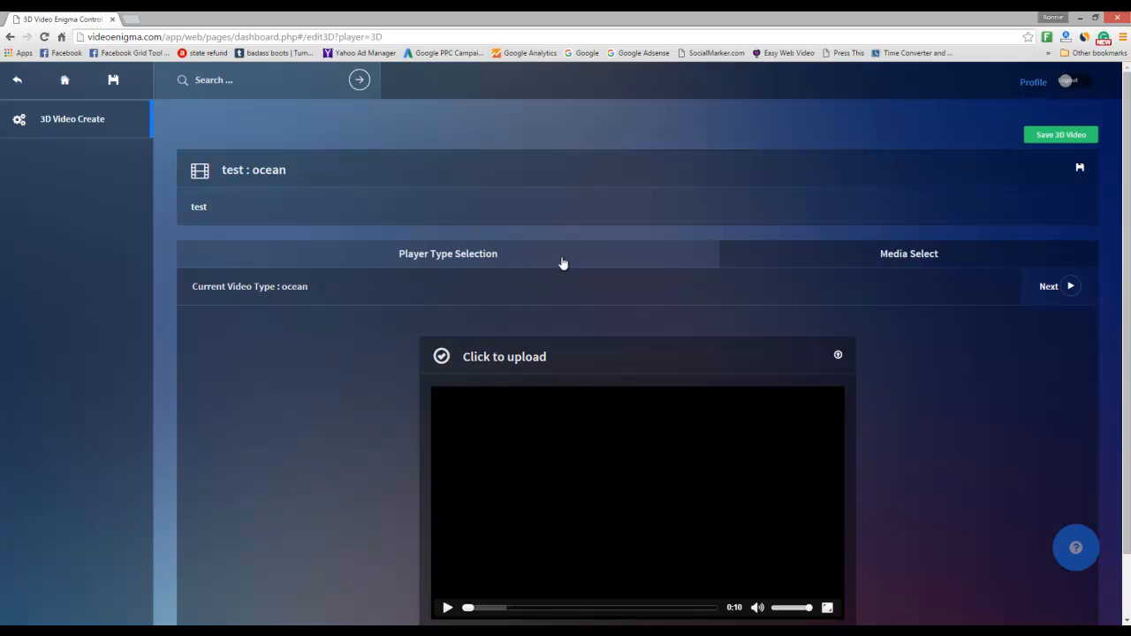
pyautogui.click(1070, 288)
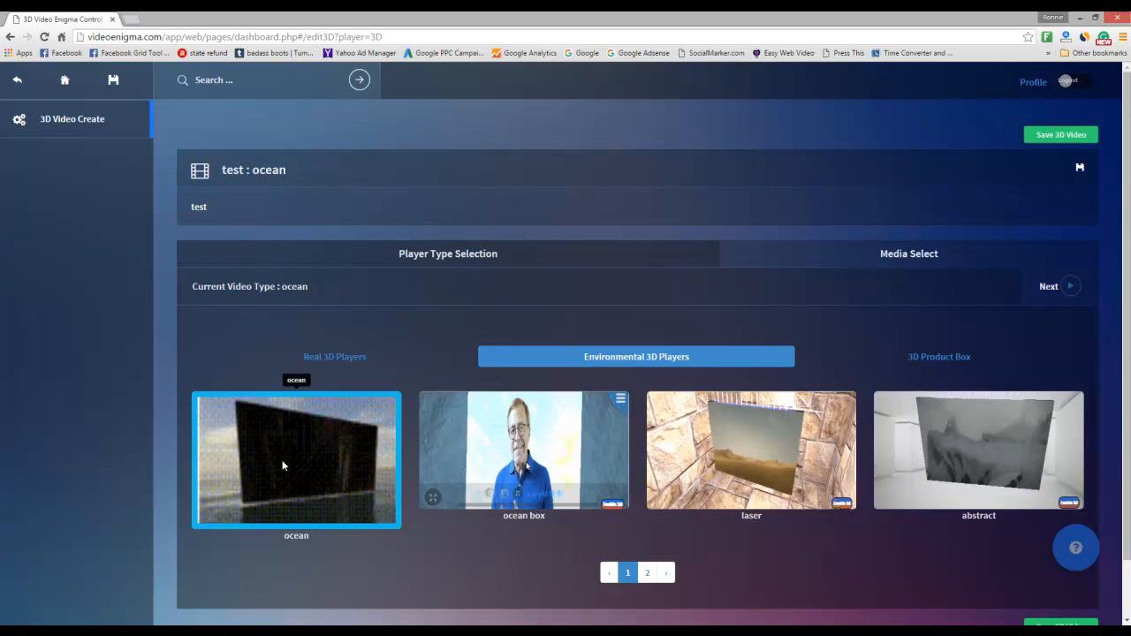
pyautogui.click(1058, 135)
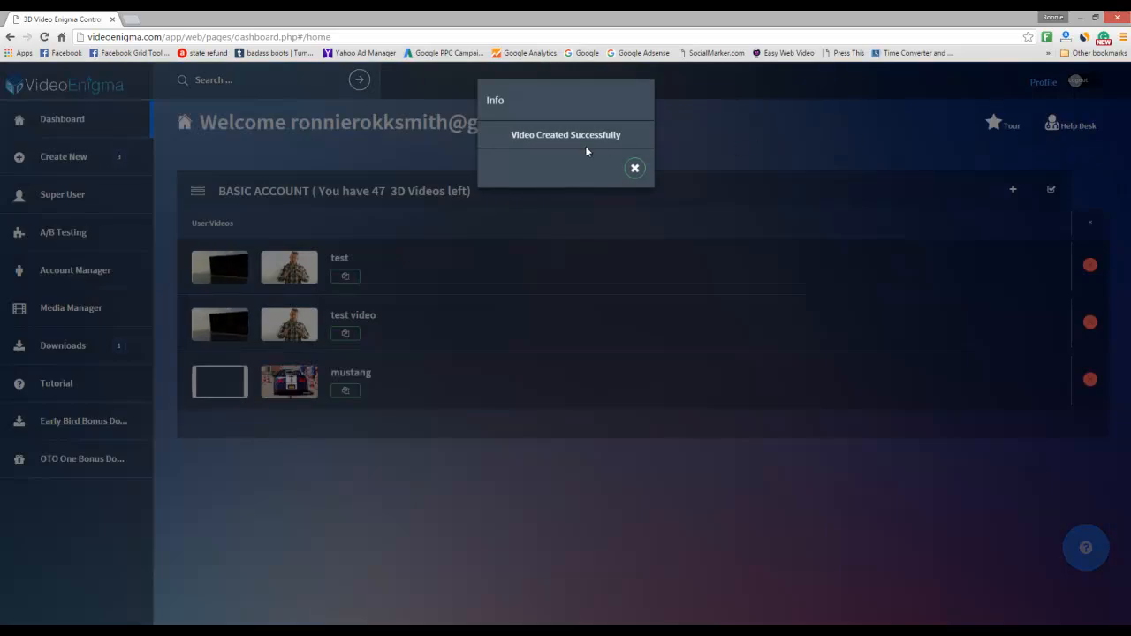
pyautogui.click(635, 168)
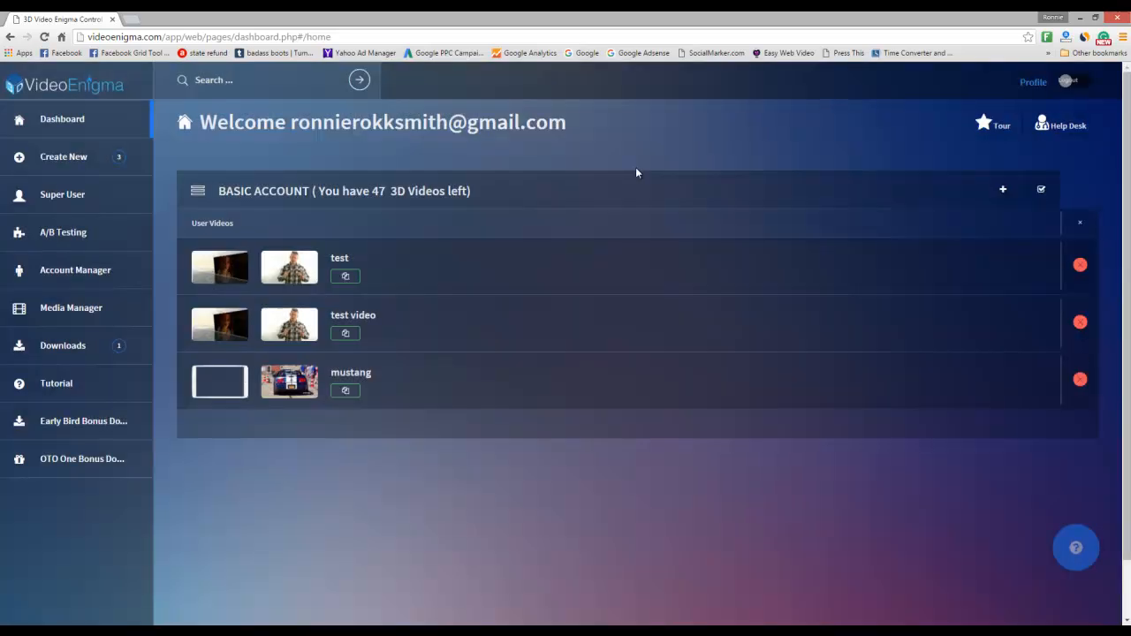
# - Open the 'test' video's Basic Settings and load its ocean player preview
pyautogui.click(219, 269)
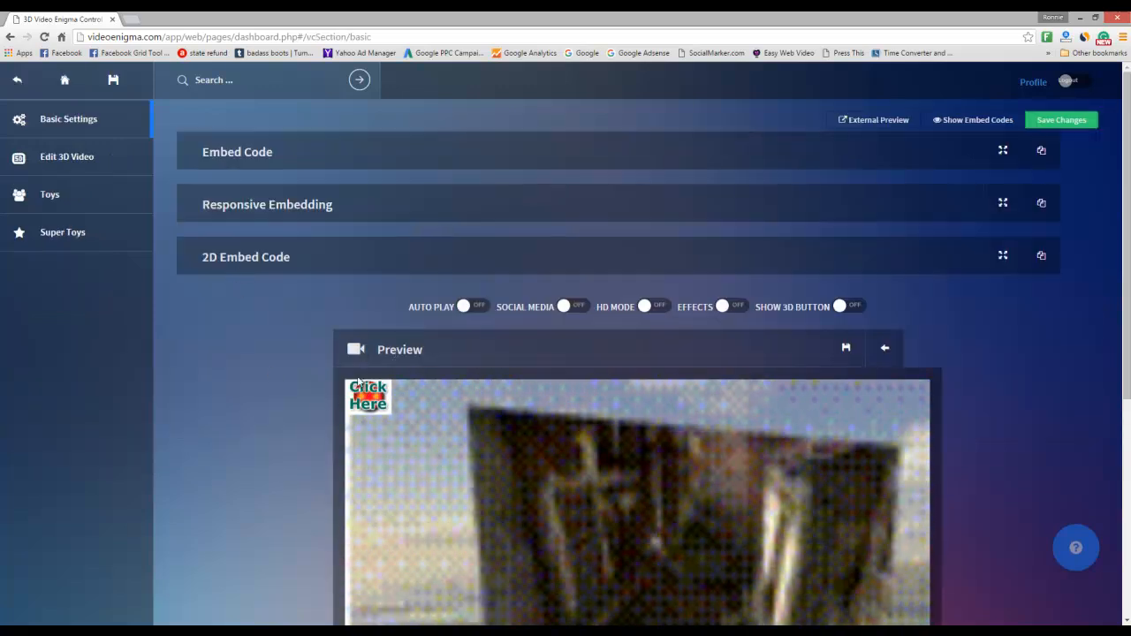
pyautogui.click(370, 405)
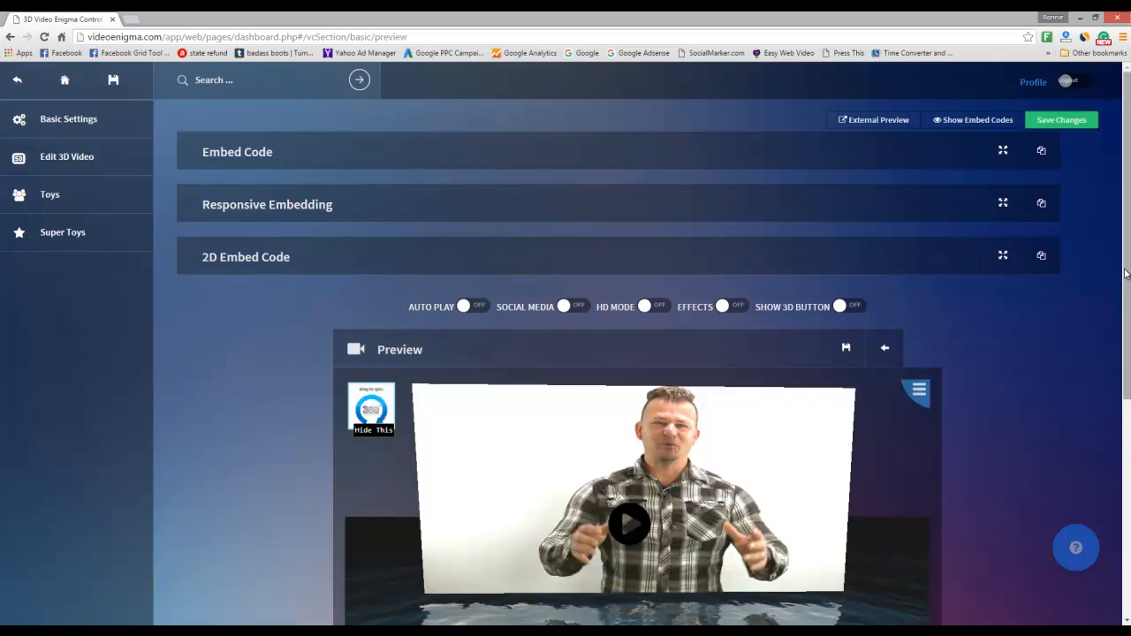
pyautogui.scroll(-2, 1118, 281)
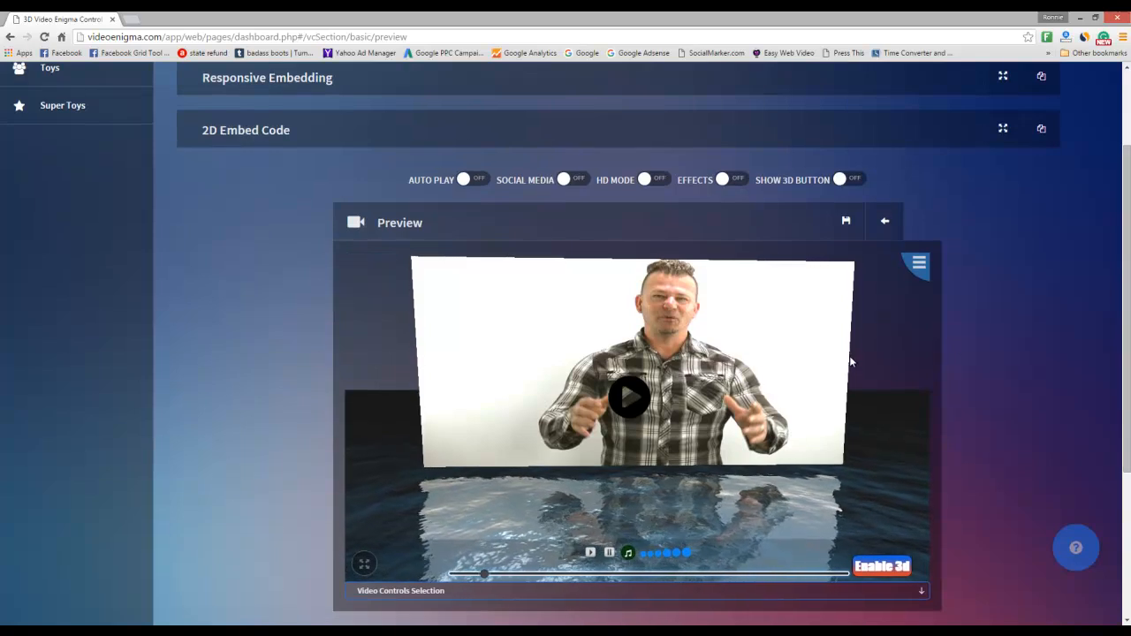
# - Switch on Auto Play, Social Media, HD Mode and Effects, leaving Show 3D Button off
pyautogui.click(482, 181)
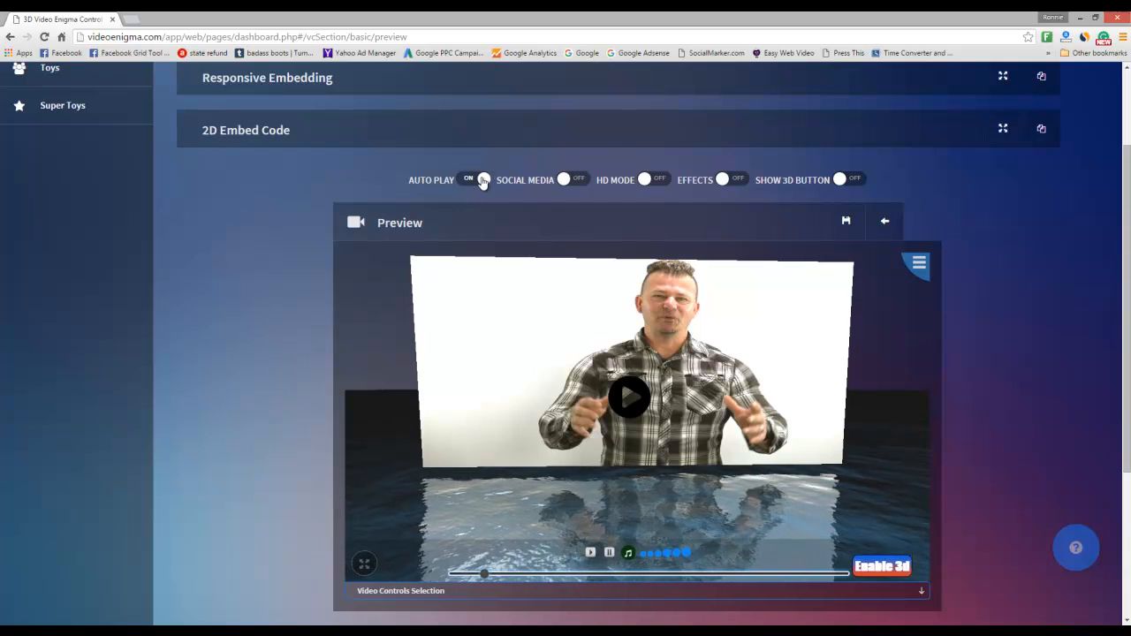
pyautogui.click(581, 182)
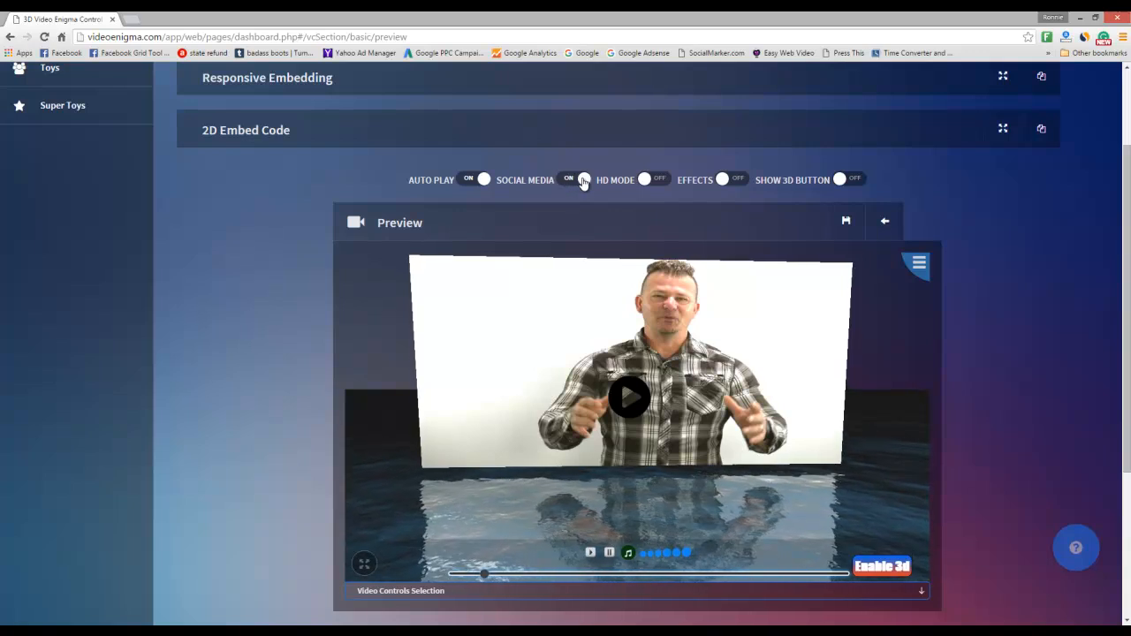
pyautogui.click(656, 180)
pyautogui.click(726, 182)
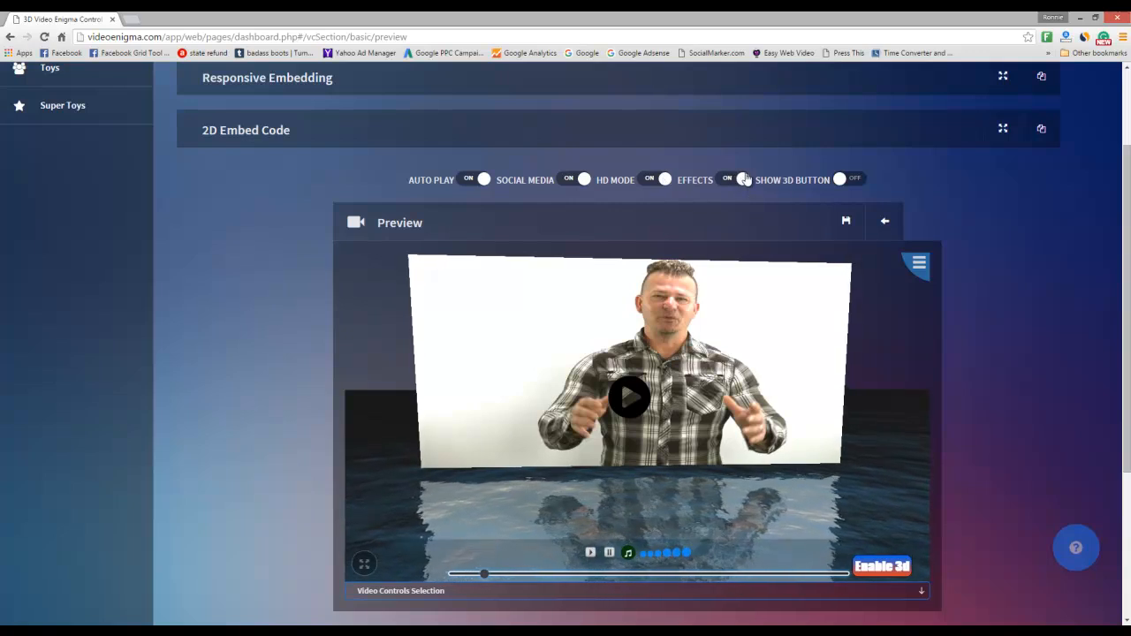
pyautogui.click(856, 181)
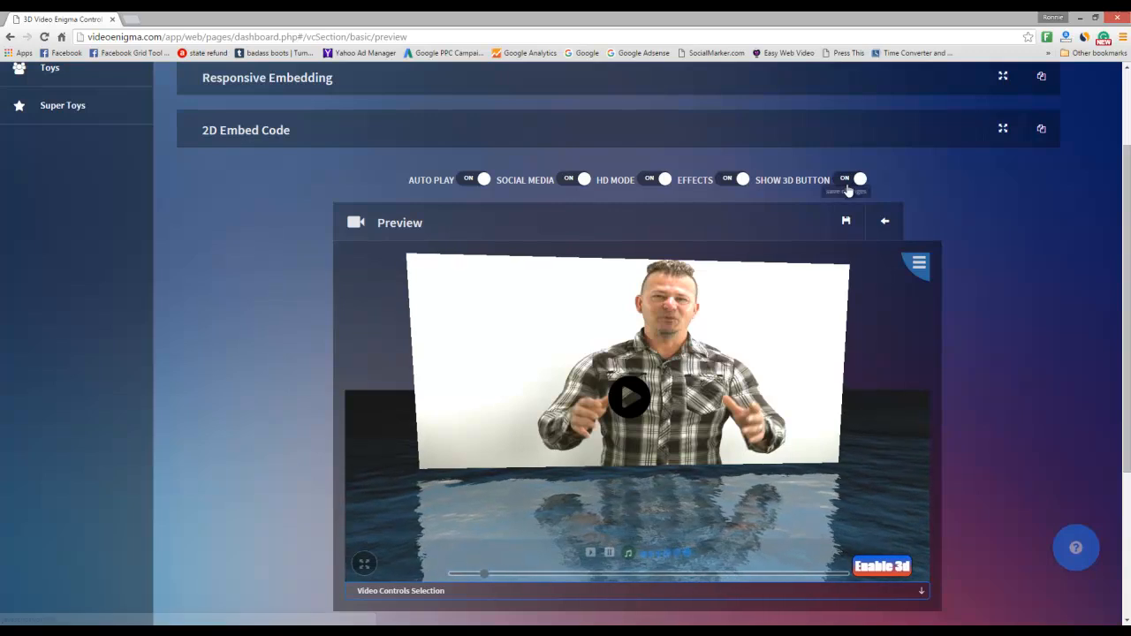
pyautogui.scroll(-1, 1128, 206)
pyautogui.scroll(-3, 1128, 206)
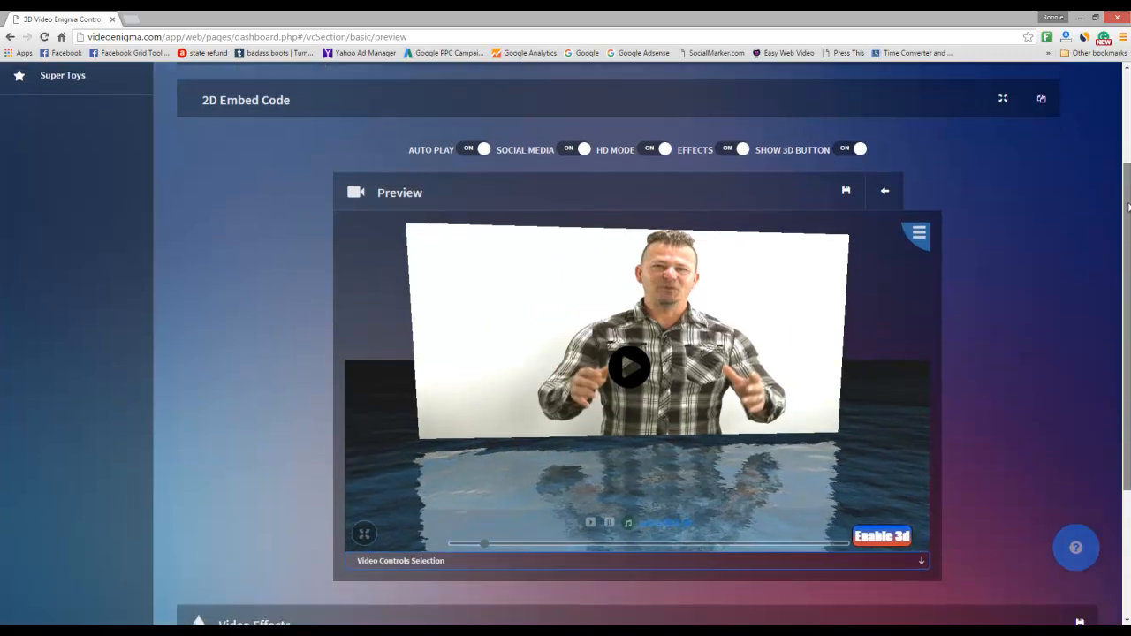
pyautogui.scroll(3, 1127, 204)
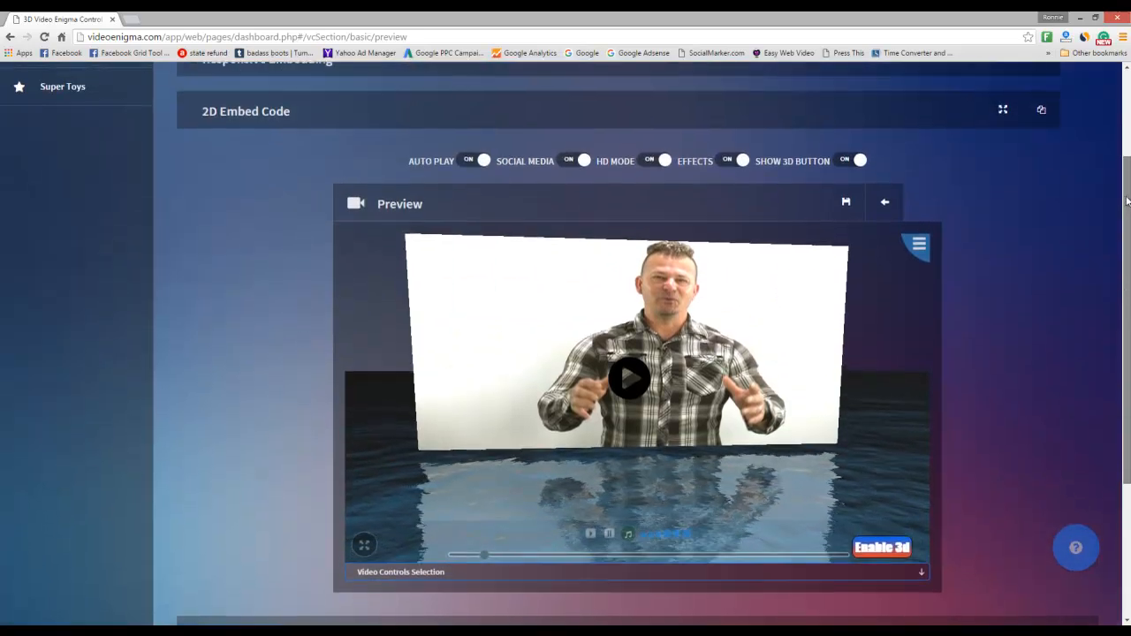
pyautogui.click(843, 163)
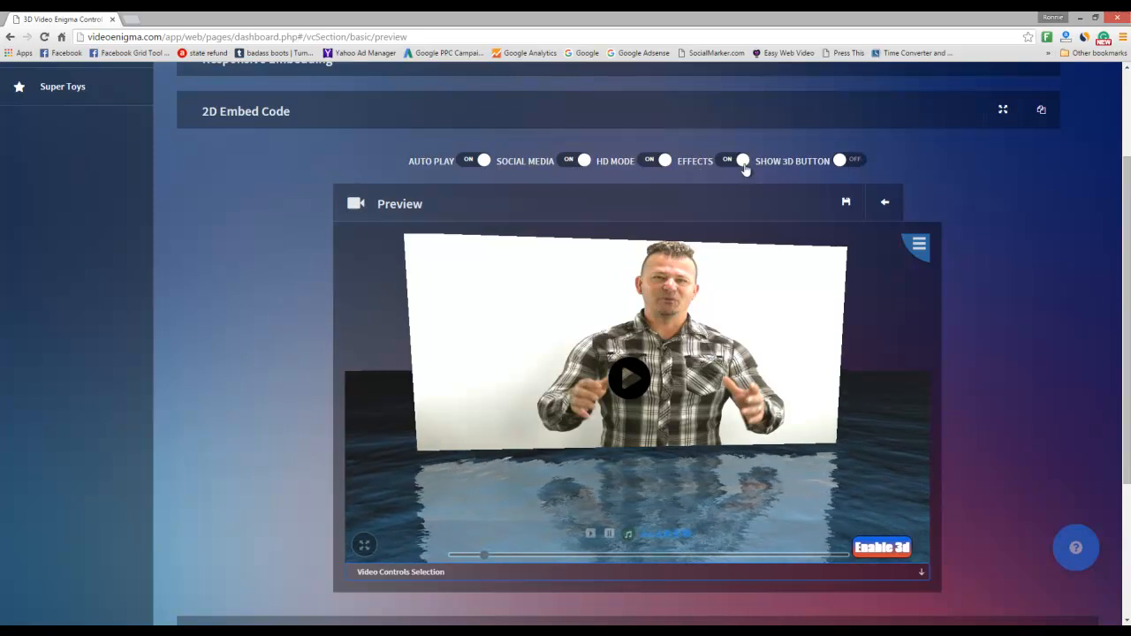
# - Turn on the brightness toggle and raise its slider to brighten the test video preview
pyautogui.moveTo(1124, 183); pyautogui.dragTo(1125, 314)
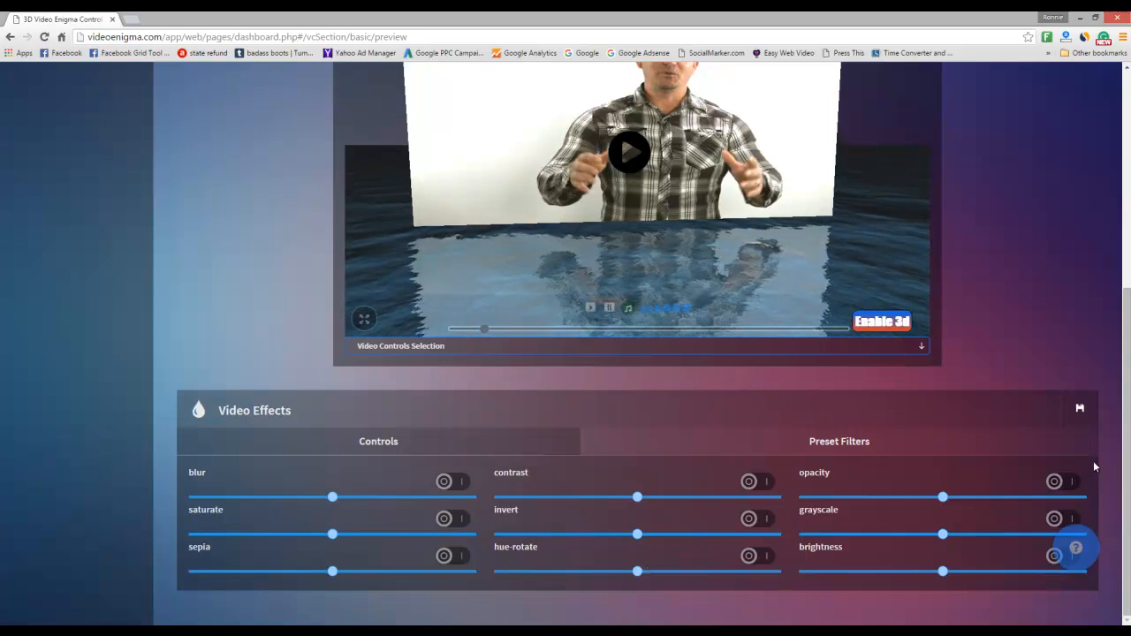
pyautogui.moveTo(1124, 471); pyautogui.dragTo(1124, 333)
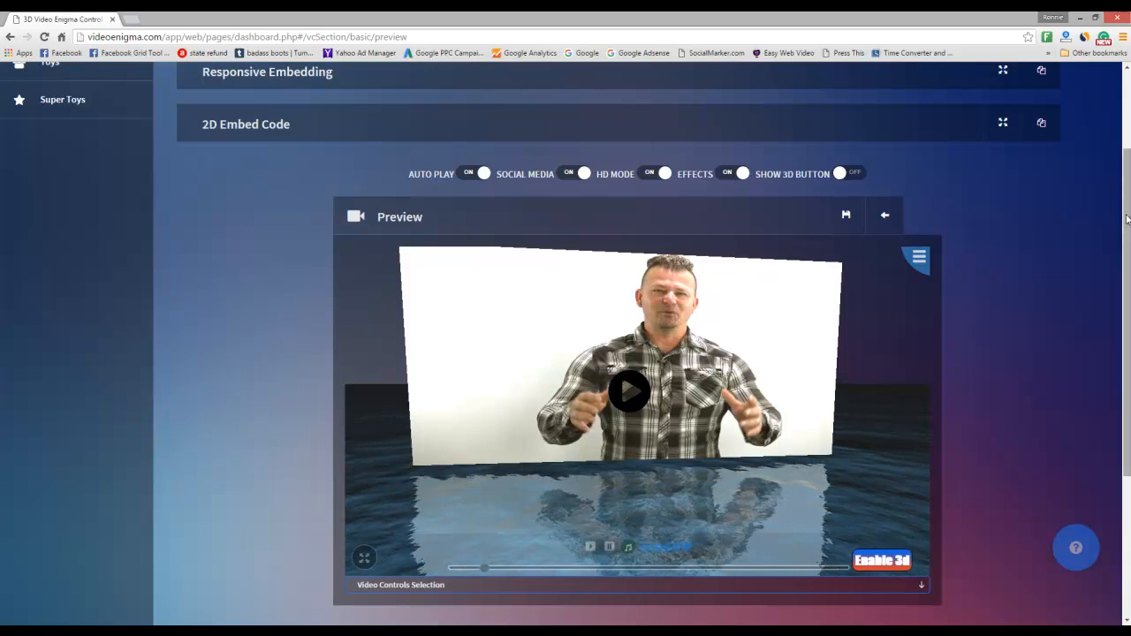
pyautogui.scroll(-3, 1111, 247)
pyautogui.scroll(1, 1113, 274)
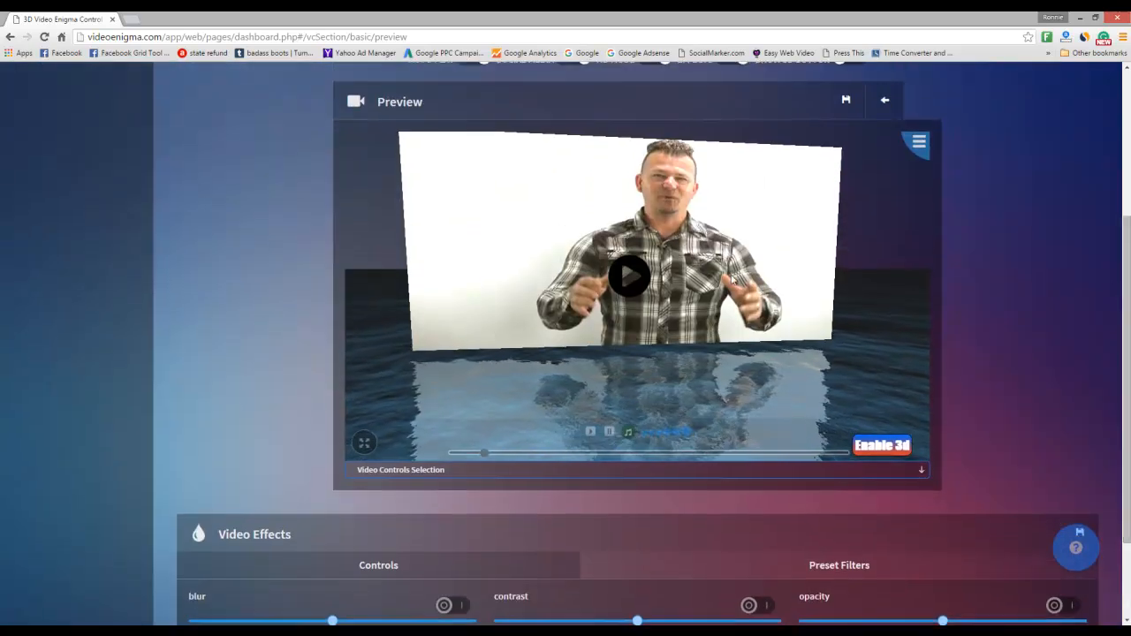
pyautogui.scroll(-1, 1063, 323)
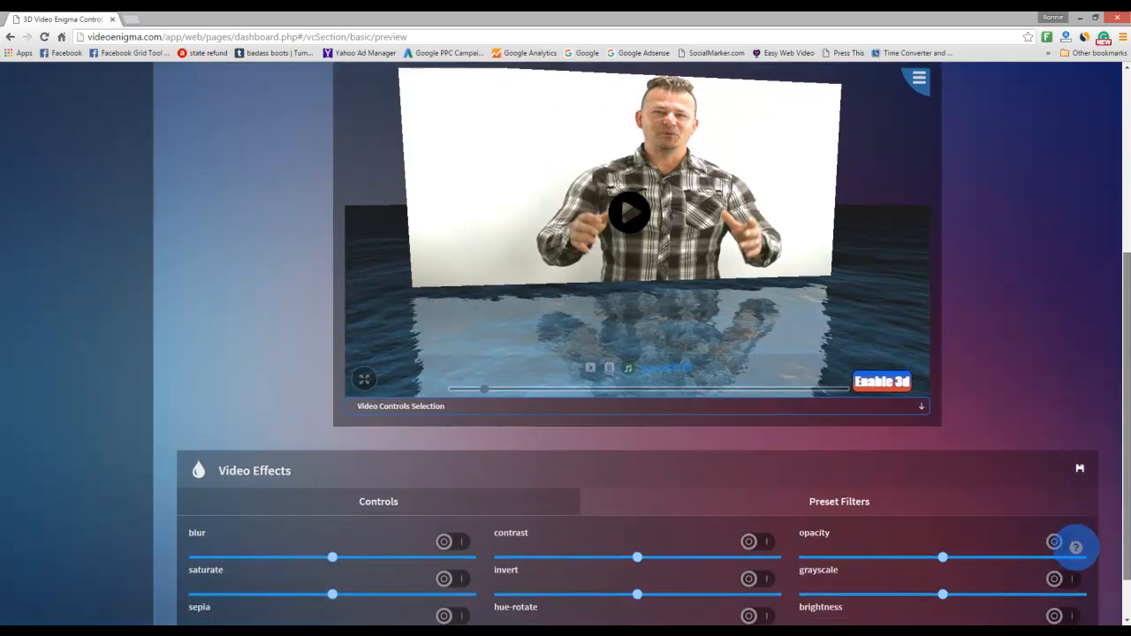
pyautogui.click(1054, 574)
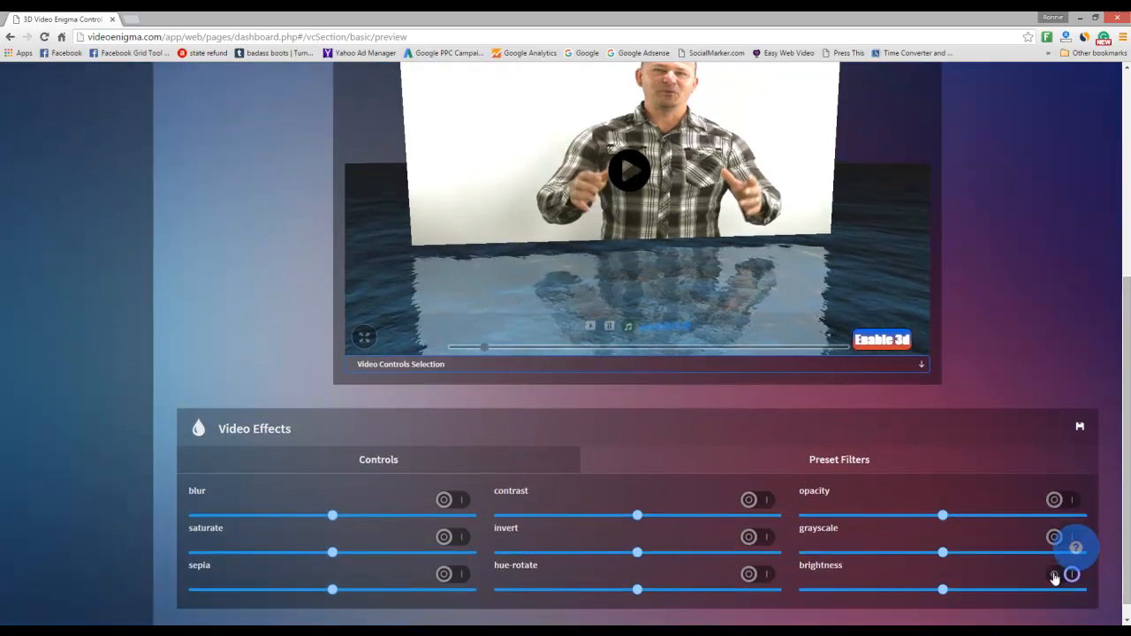
pyautogui.moveTo(944, 589)
pyautogui.mouseDown()
pyautogui.moveTo(1025, 592)
pyautogui.moveTo(858, 601)
pyautogui.moveTo(1033, 600)
pyautogui.moveTo(939, 606)
pyautogui.mouseUp()
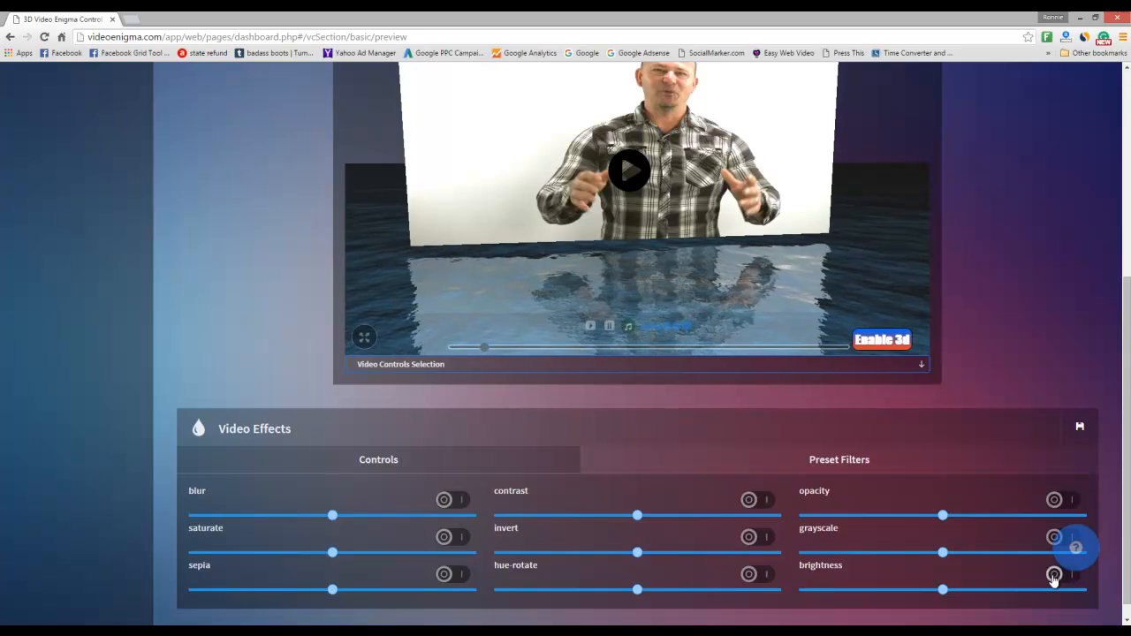
pyautogui.moveTo(1126, 539); pyautogui.dragTo(1119, 393)
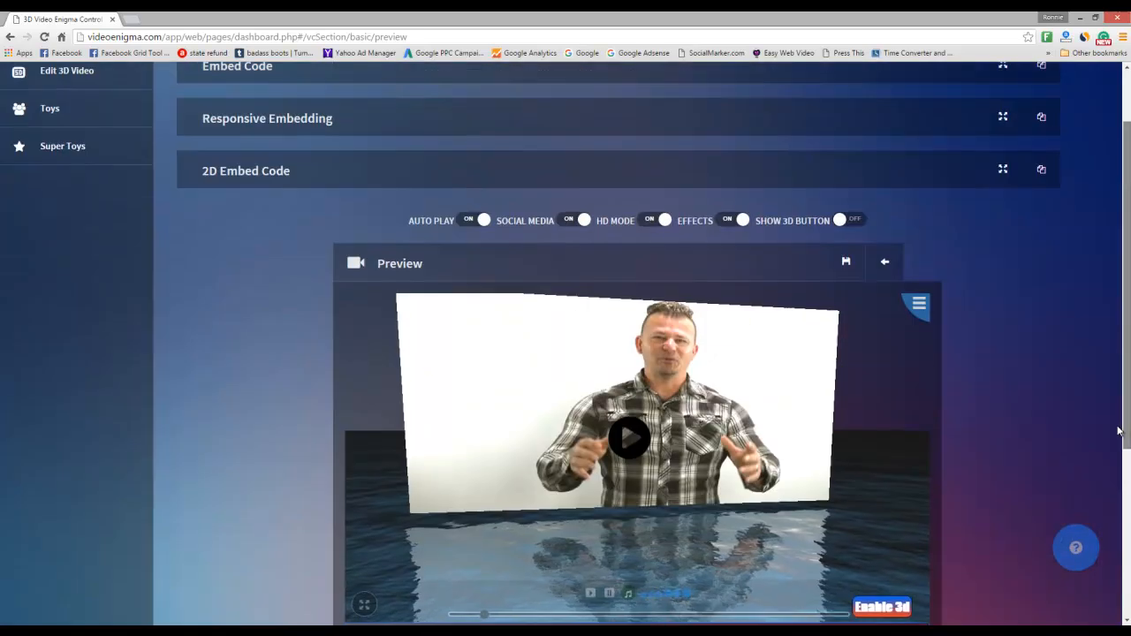
# - Set EFFECTS to OFF, save the test video, and close the 'Video Saved Successfully' message
pyautogui.click(725, 221)
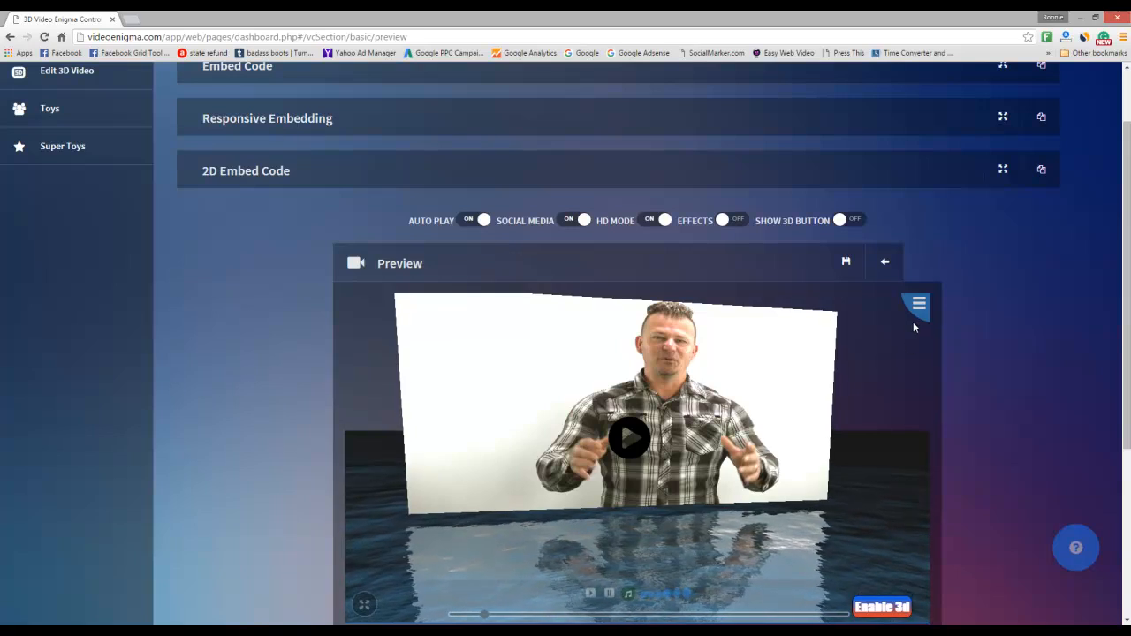
pyautogui.click(847, 262)
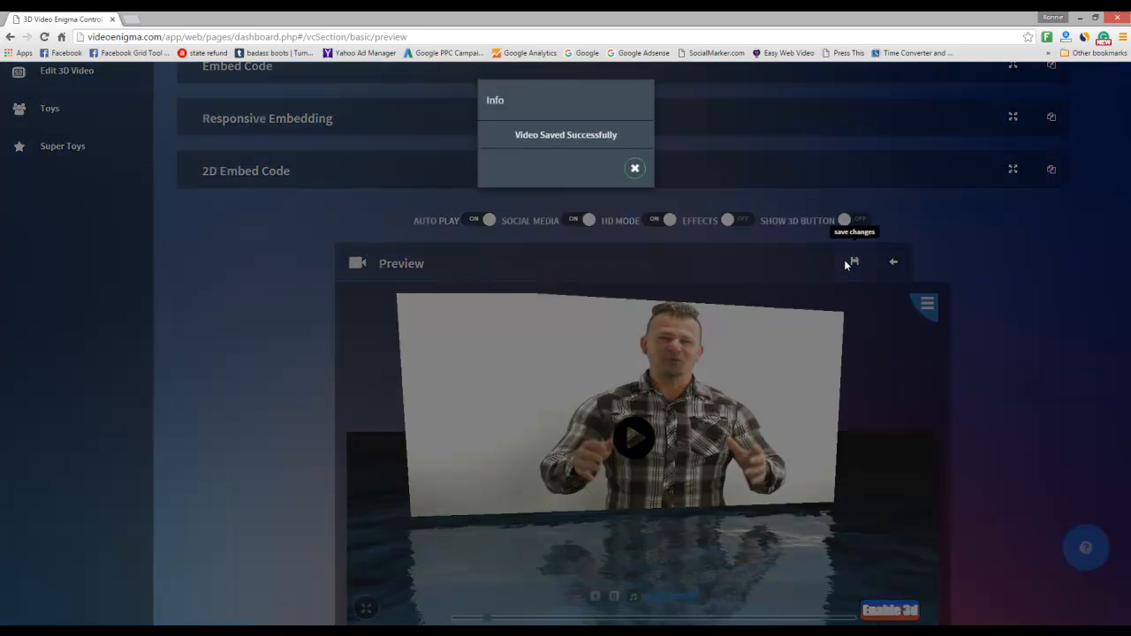
pyautogui.click(635, 169)
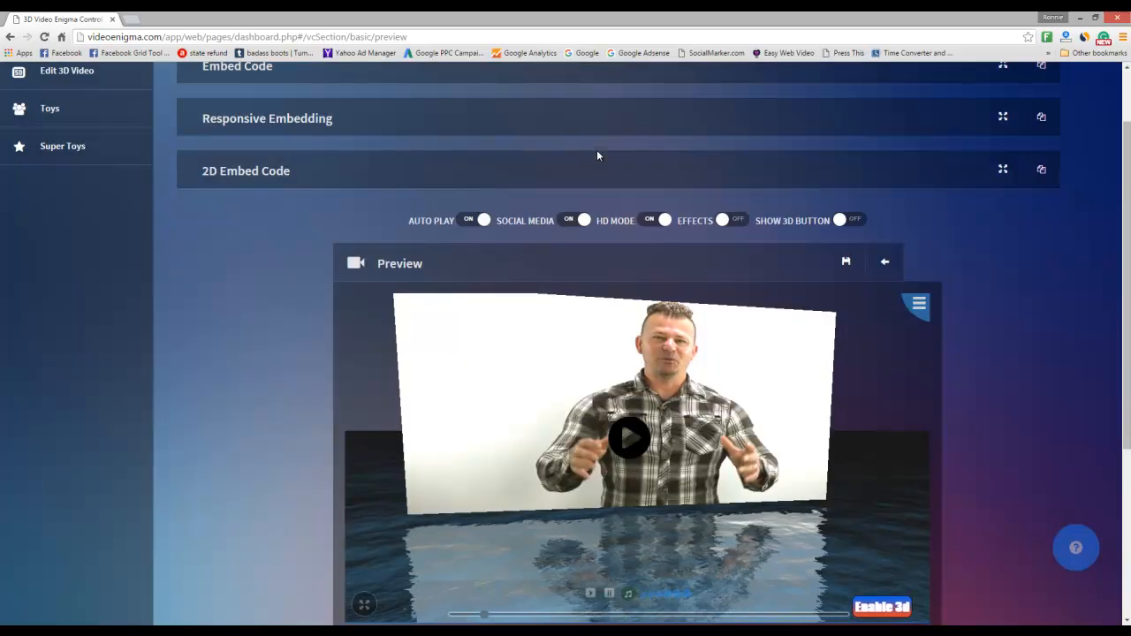
pyautogui.moveTo(1127, 262); pyautogui.dragTo(1128, 209)
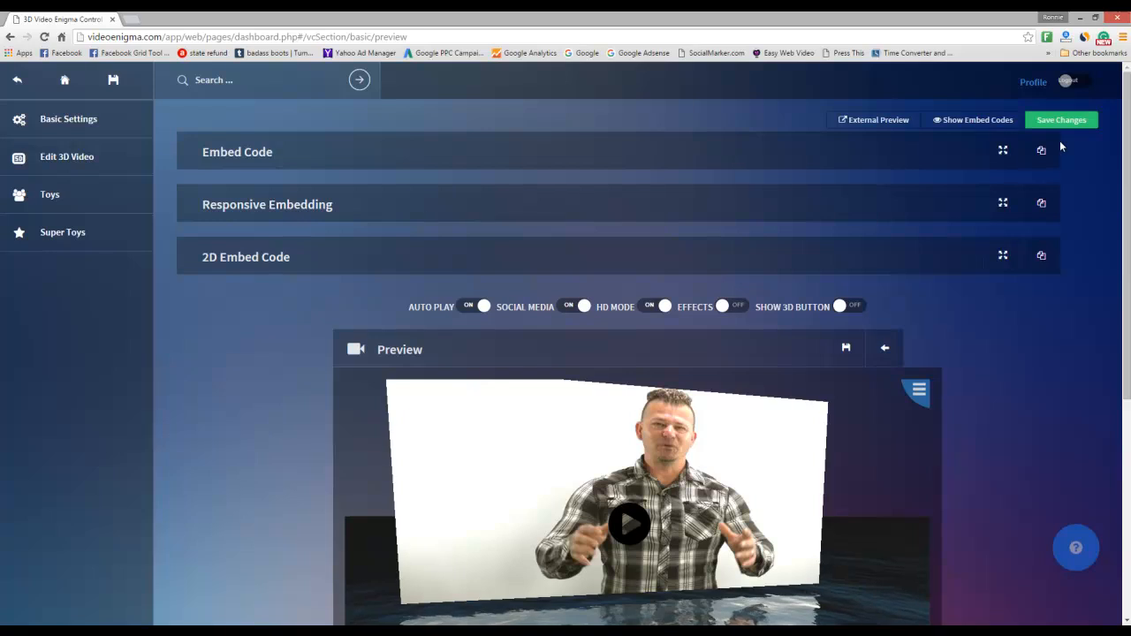
# - Show the test video's embed codes and copy the 16by9 responsive iframe snippet
pyautogui.click(975, 121)
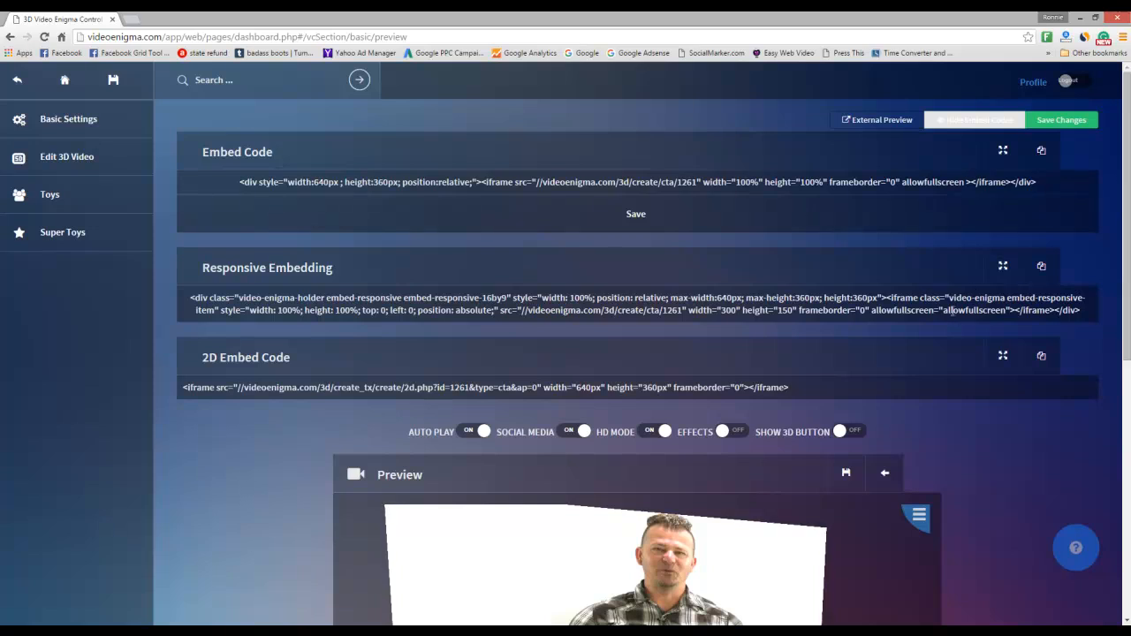
pyautogui.click(1042, 267)
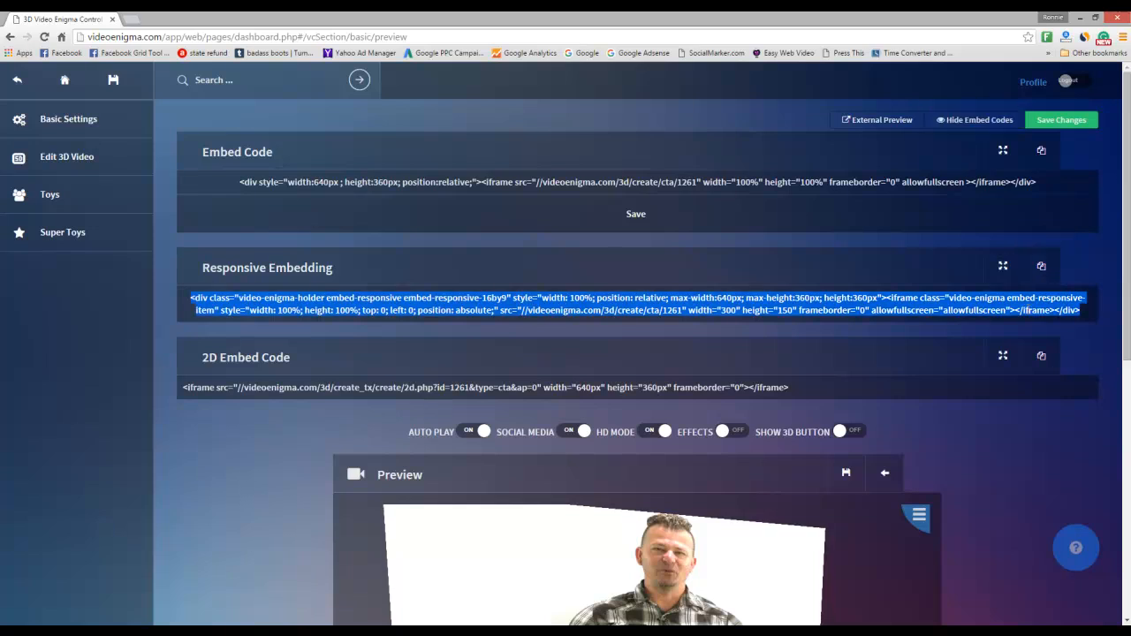